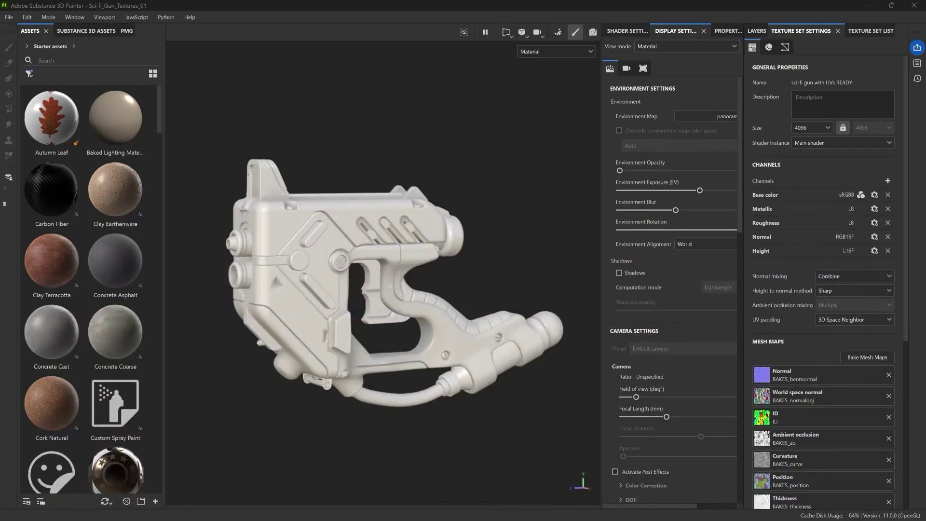
Examine the sci-fi gun model from several angles, with the interface panels shown and hidden.
click(582, 215)
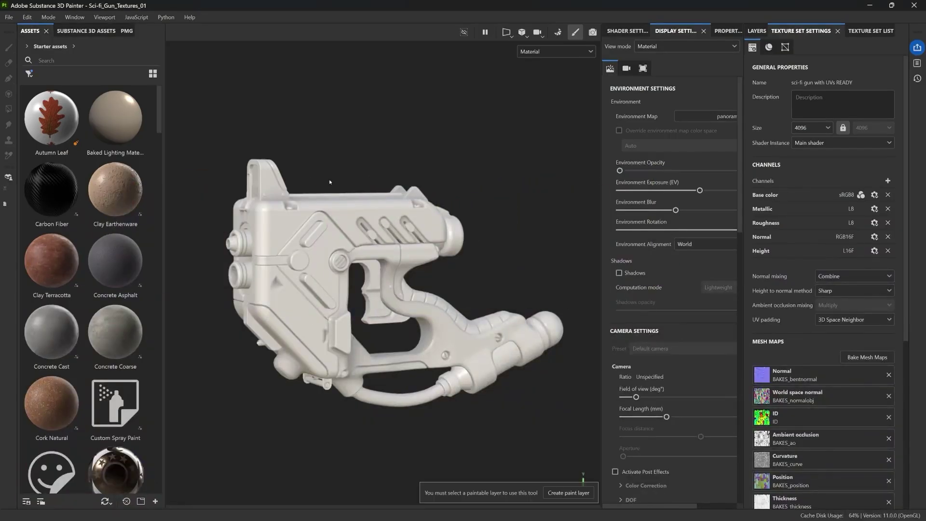
alt+drag(347, 195, 386, 178)
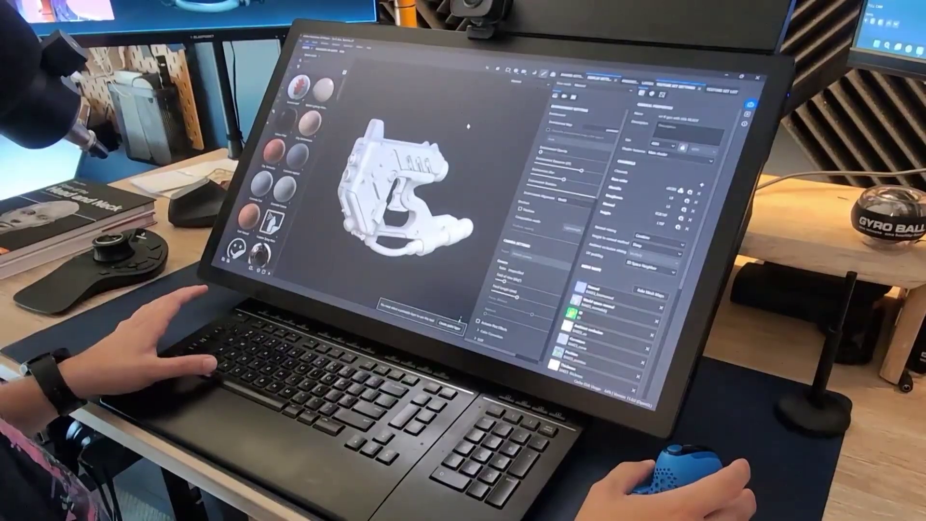
mouse_move(468, 126)
alt+mouse_down()
mouse_move(482, 123)
mouse_move(463, 128)
mouse_move(476, 115)
mouse_move(503, 131)
mouse_move(464, 118)
mouse_move(467, 102)
alt+mouse_up()
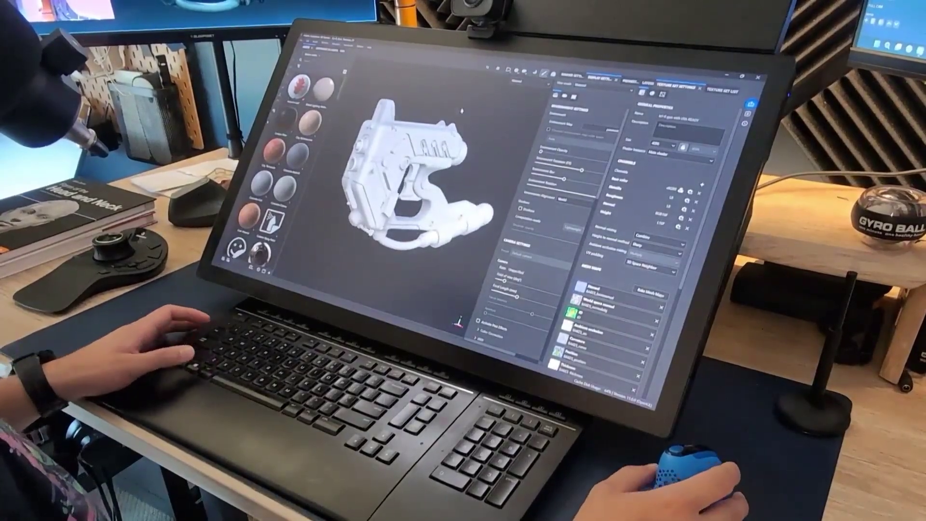
key(Tab)
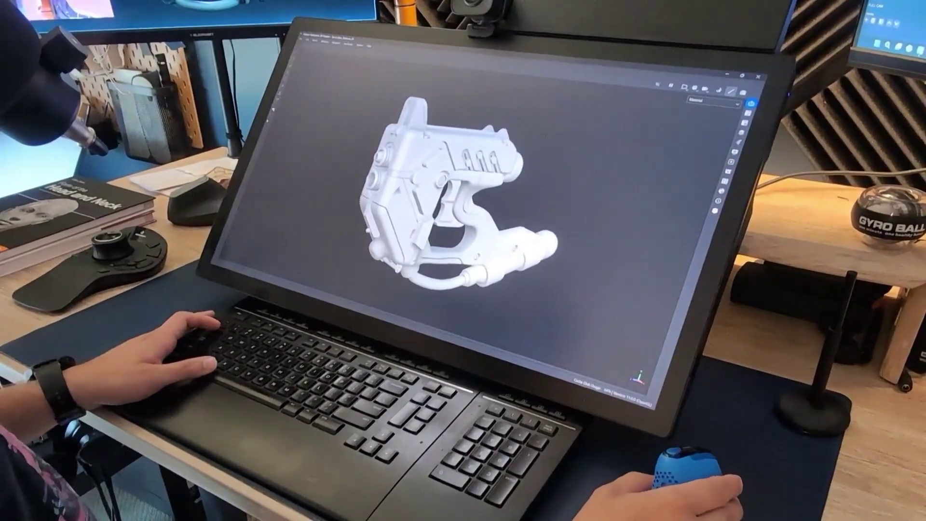
key(Tab)
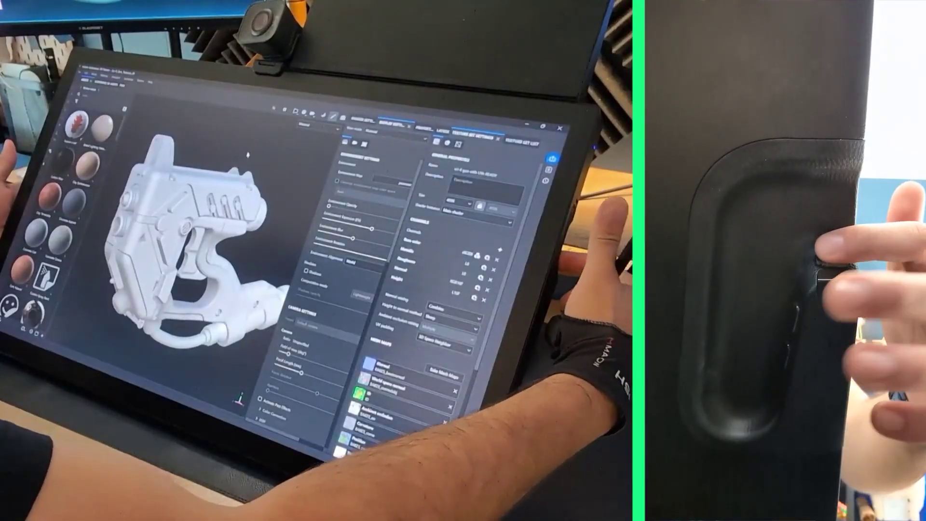
key(Tab)
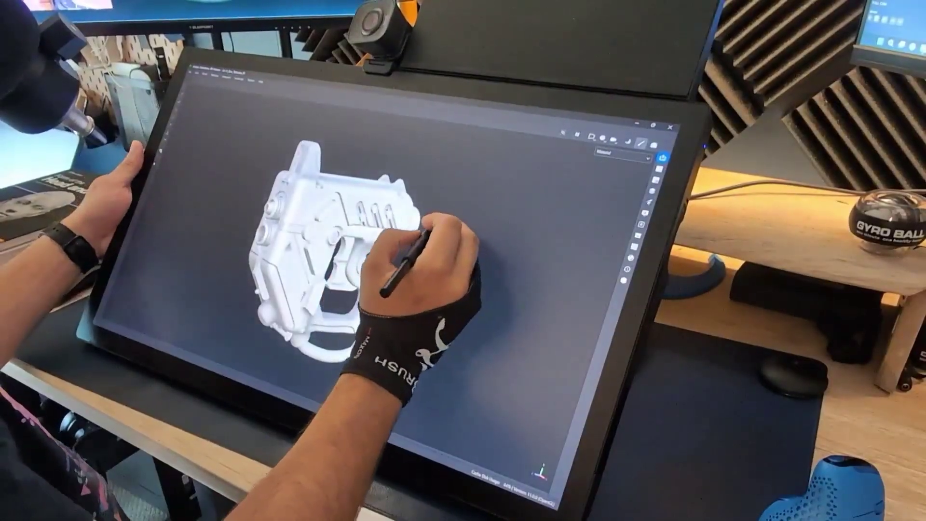
mouse_move(382, 294)
alt+mouse_down()
mouse_move(447, 245)
mouse_move(383, 268)
mouse_move(415, 303)
alt+mouse_up()
mouse_move(443, 228)
alt+mouse_down()
mouse_move(414, 289)
mouse_move(331, 244)
mouse_move(351, 259)
mouse_move(404, 248)
mouse_move(383, 207)
mouse_move(331, 198)
mouse_move(344, 238)
mouse_move(399, 258)
mouse_move(372, 217)
mouse_move(331, 298)
mouse_move(386, 221)
mouse_move(348, 200)
mouse_move(344, 304)
alt+mouse_up()
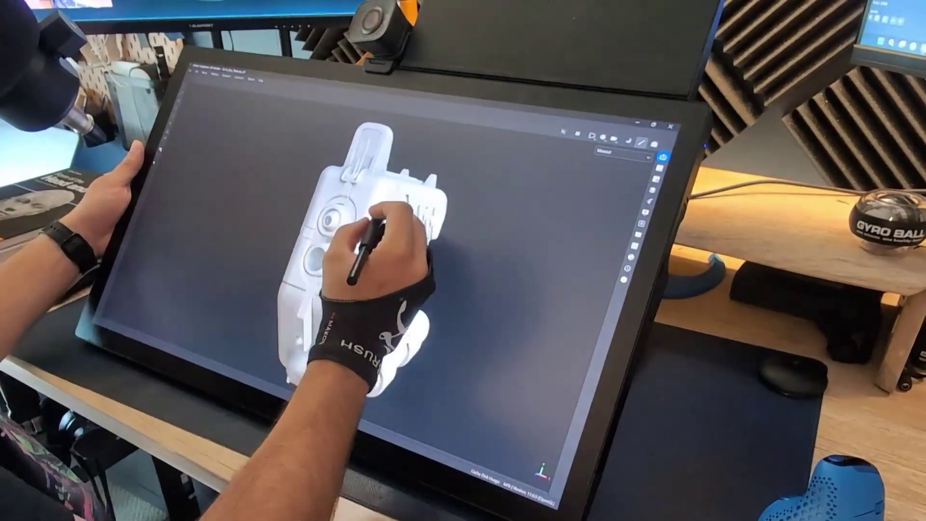
alt+drag(407, 197, 361, 190)
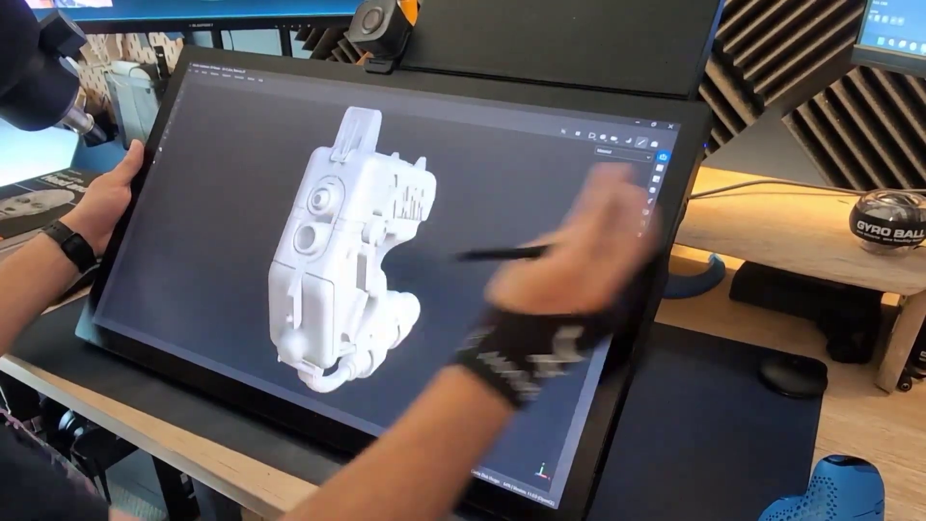
key(Tab)
alt+drag(371, 236, 356, 225)
alt+drag(278, 300, 237, 273)
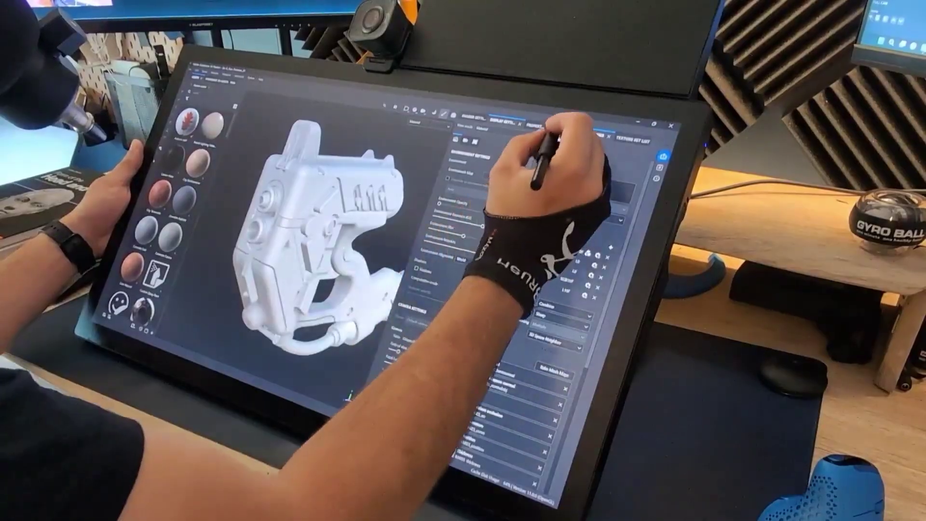
Add a paint layer above the existing folders and set the brush material's base color to red.
click(554, 128)
click(611, 147)
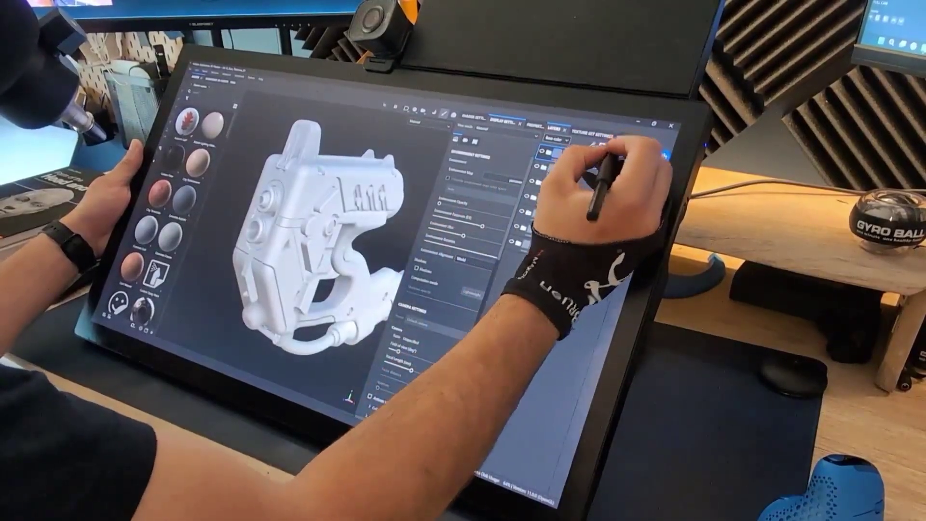
click(529, 124)
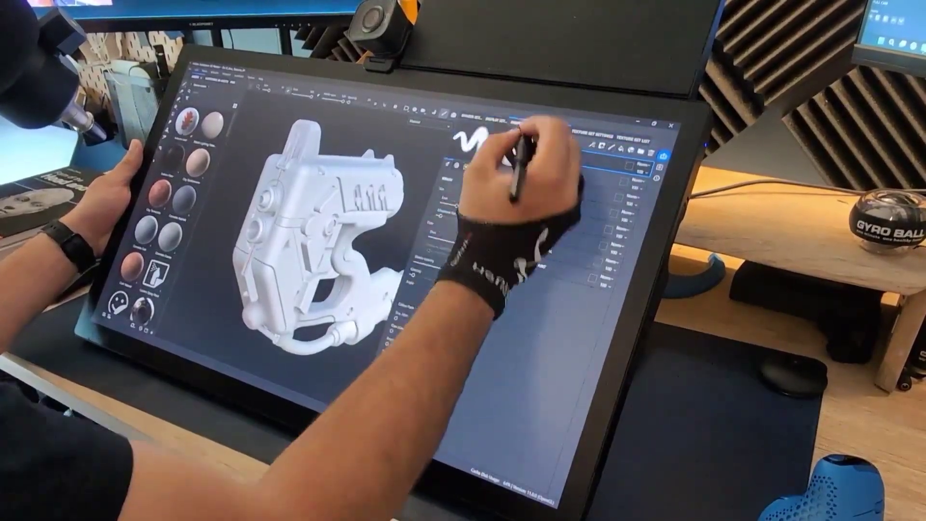
drag(502, 248, 467, 345)
click(437, 327)
click(512, 364)
click(531, 345)
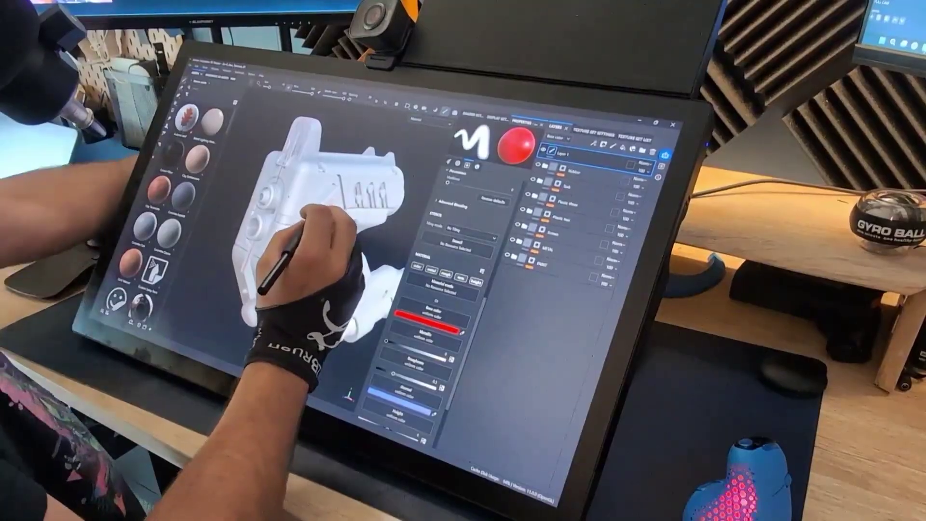
Paint a long horizontal red stroke along the upper side of the gun body, above the slots.
click(328, 212)
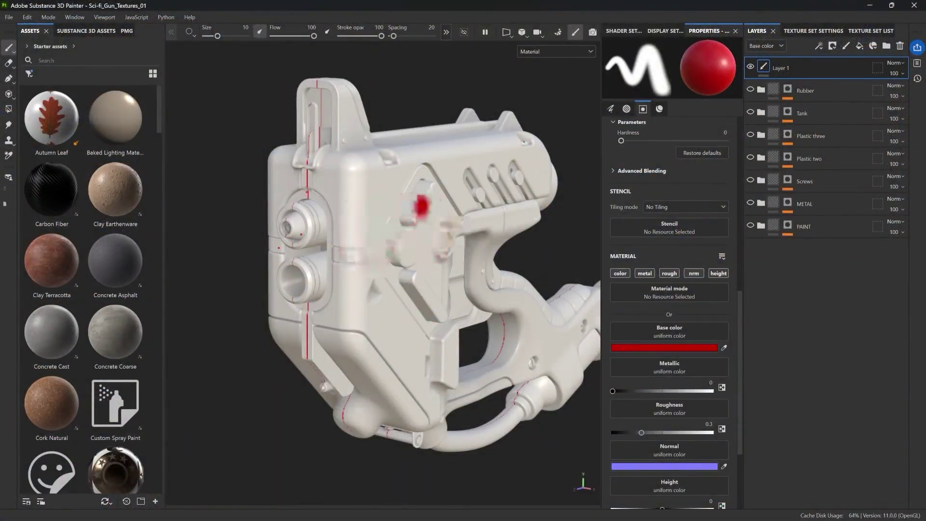
alt+right_drag(422, 206, 438, 364)
alt+middle_drag(432, 227, 434, 263)
mouse_move(434, 263)
alt+mouse_down()
mouse_move(381, 256)
mouse_move(435, 253)
mouse_move(406, 237)
alt+mouse_up()
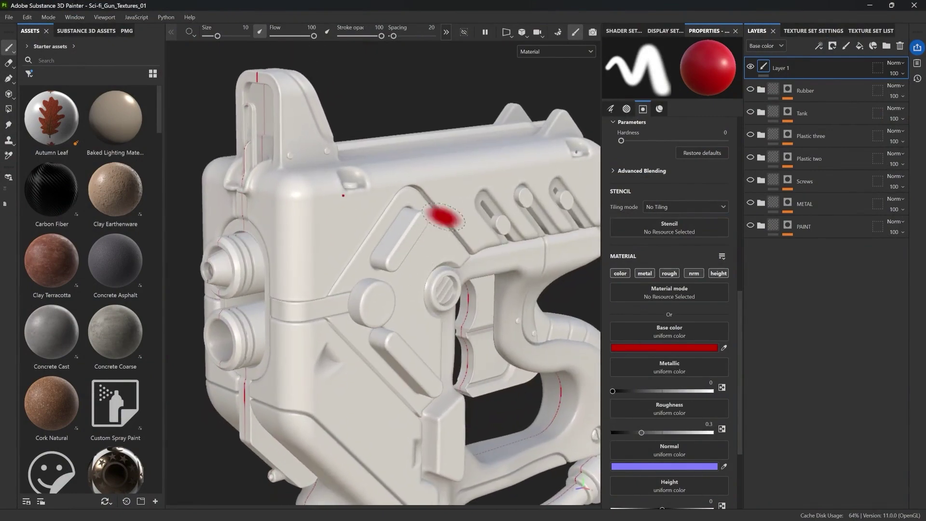
drag(536, 163, 382, 184)
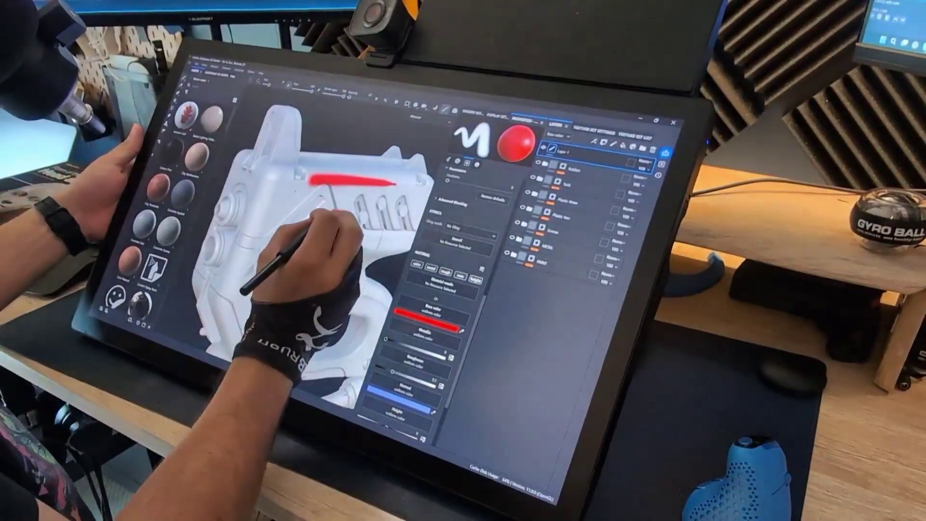
Try a straight red stroke and a larger brush on the gun's side, undoing the test marks.
key(shift)
mouse_move(335, 205)
shift+right_down()
mouse_move(320, 197)
mouse_move(343, 197)
mouse_move(318, 192)
mouse_move(371, 203)
mouse_move(323, 193)
shift+right_up()
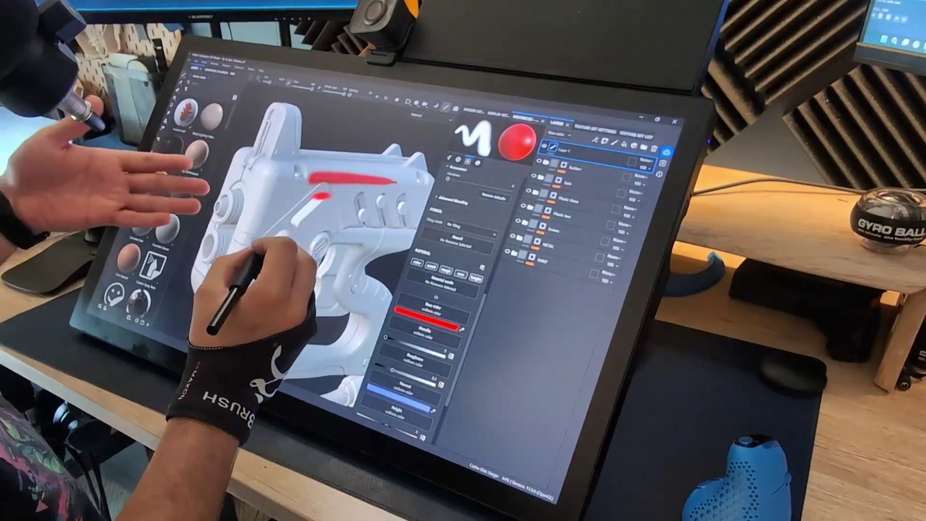
key(ctrl+z)
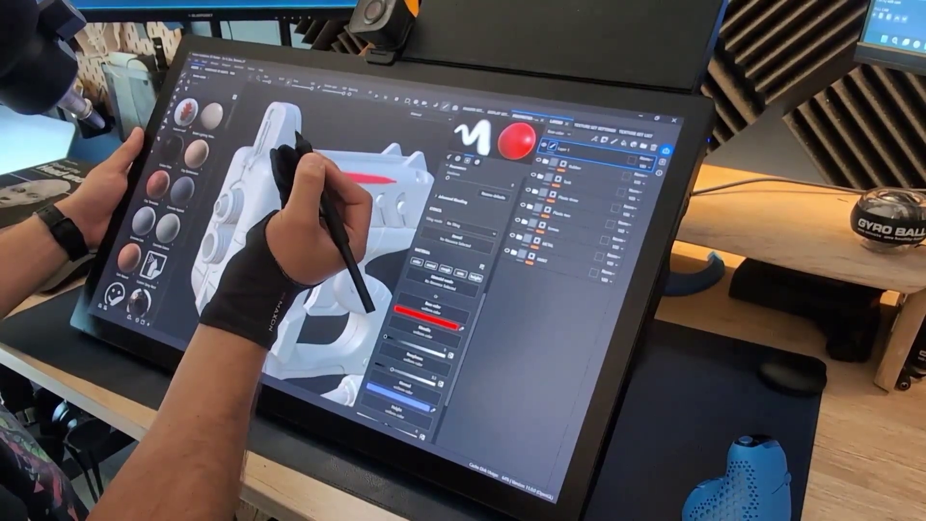
mouse_move(332, 194)
ctrl+right_down()
mouse_move(319, 188)
mouse_move(392, 215)
mouse_move(311, 184)
ctrl+right_up()
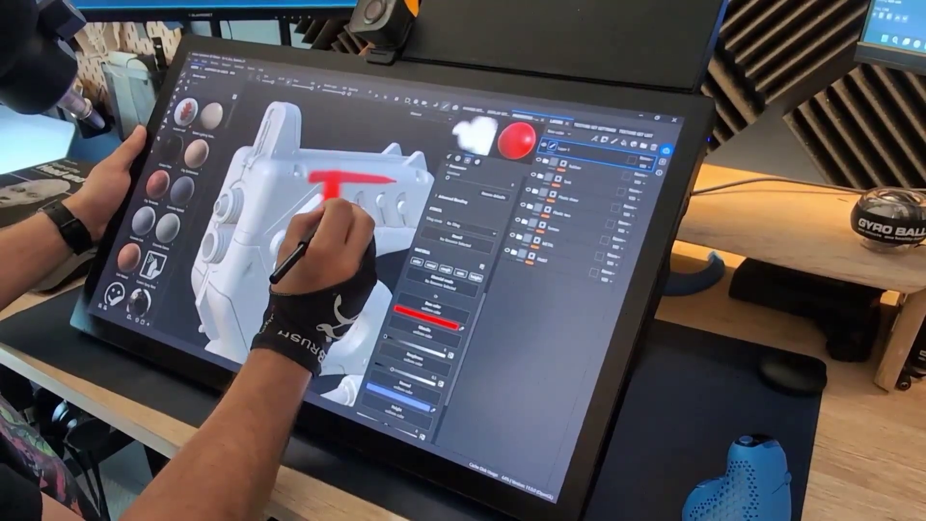
ctrl+right_drag(316, 236, 309, 244)
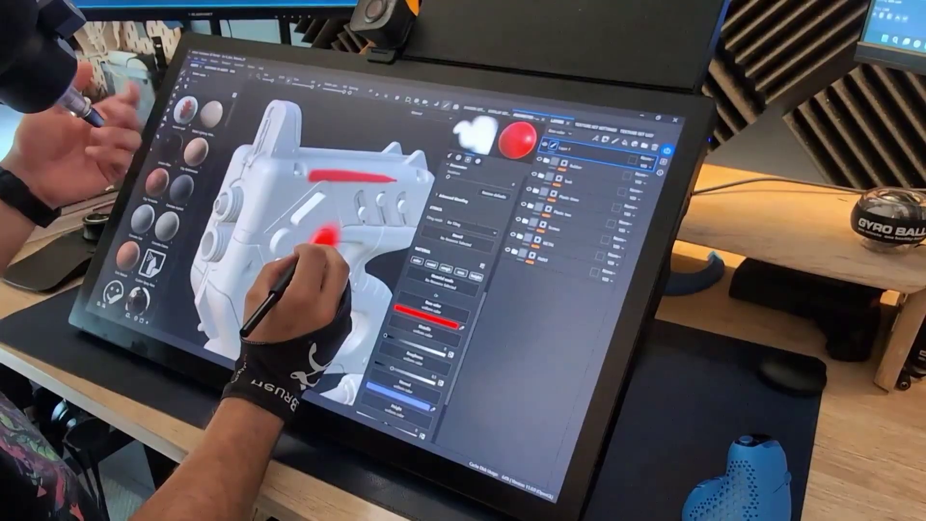
key(ctrl+z)
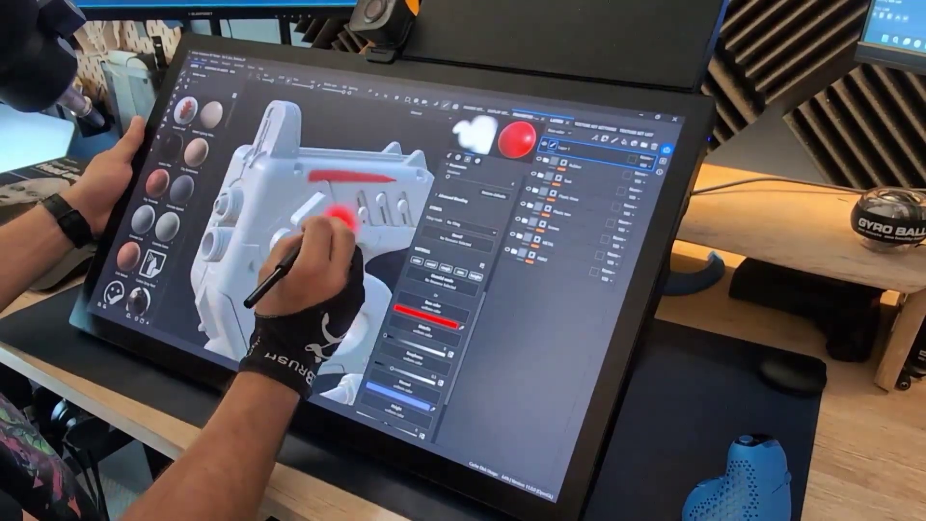
Paint a small wavy red stroke on the gun's side near the muzzle, with the interface panels hidden.
alt+drag(357, 224, 343, 193)
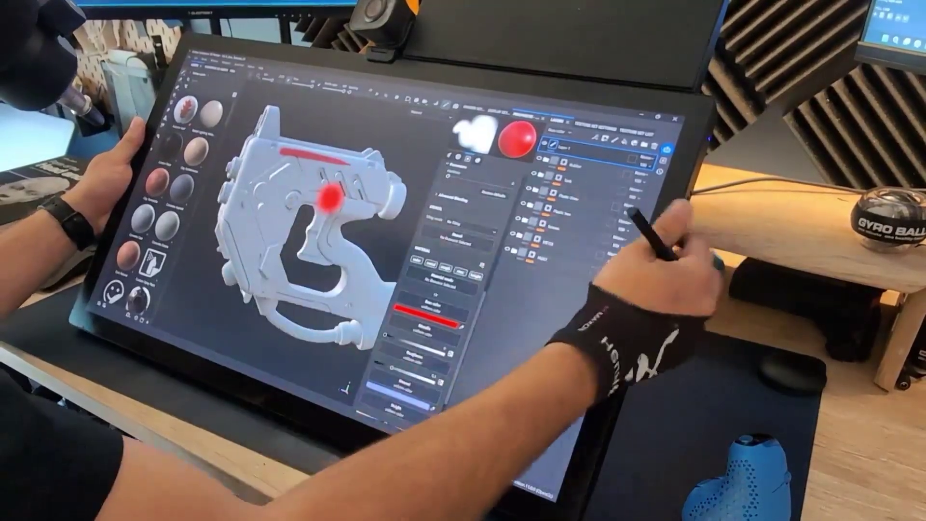
key(Tab)
alt+right_drag(350, 236, 340, 306)
mouse_move(304, 297)
alt+mouse_down()
mouse_move(354, 197)
mouse_move(311, 192)
mouse_move(355, 182)
mouse_move(316, 193)
mouse_move(338, 188)
mouse_move(330, 181)
mouse_move(316, 193)
mouse_move(394, 205)
alt+mouse_up()
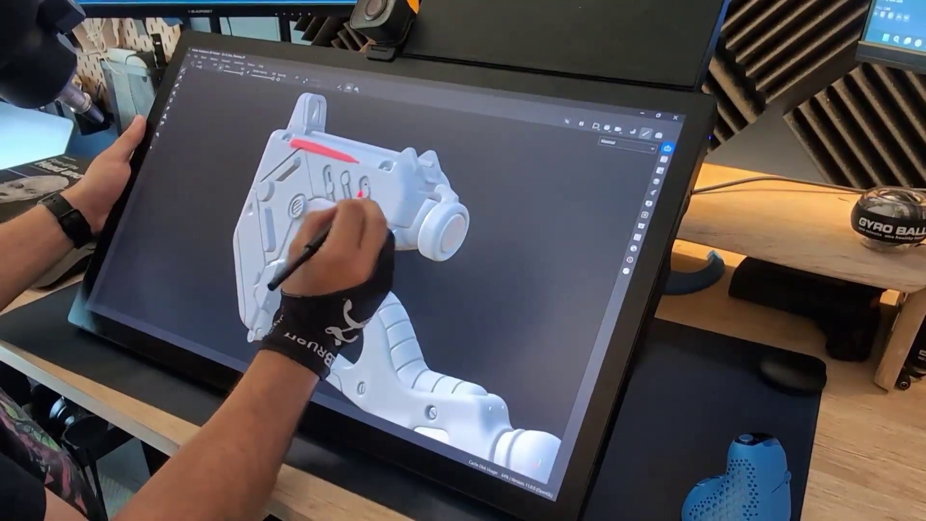
drag(409, 202, 402, 218)
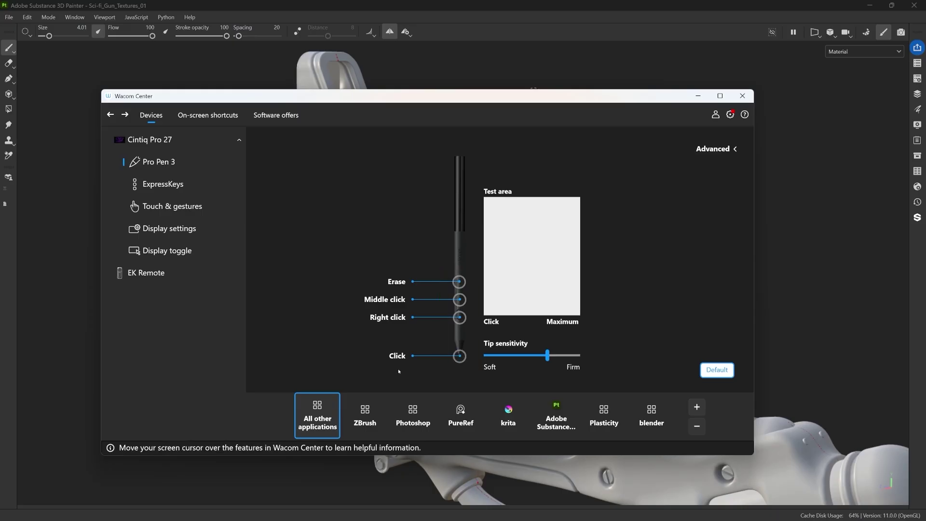
In Wacom Center, compare the Pro Pen 3 button settings for all other applications with those for Adobe Substance.
click(560, 416)
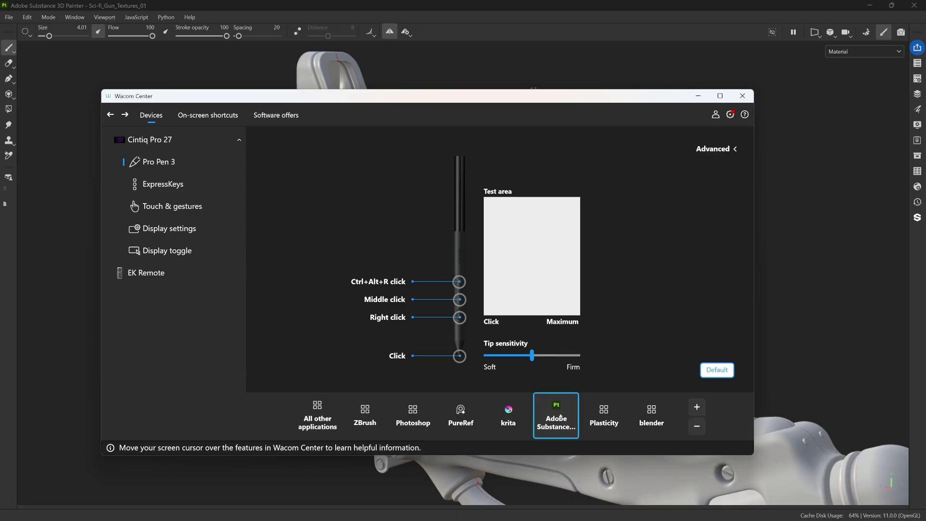
click(308, 413)
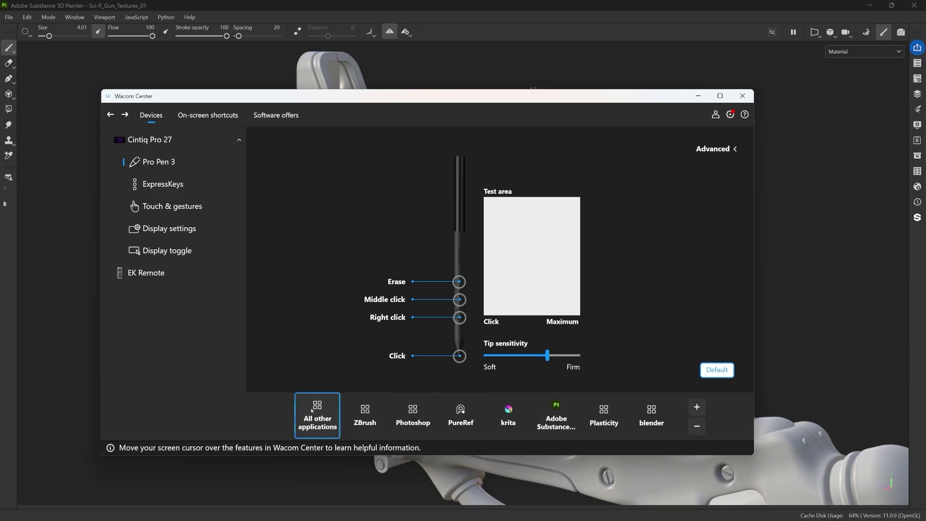
click(563, 413)
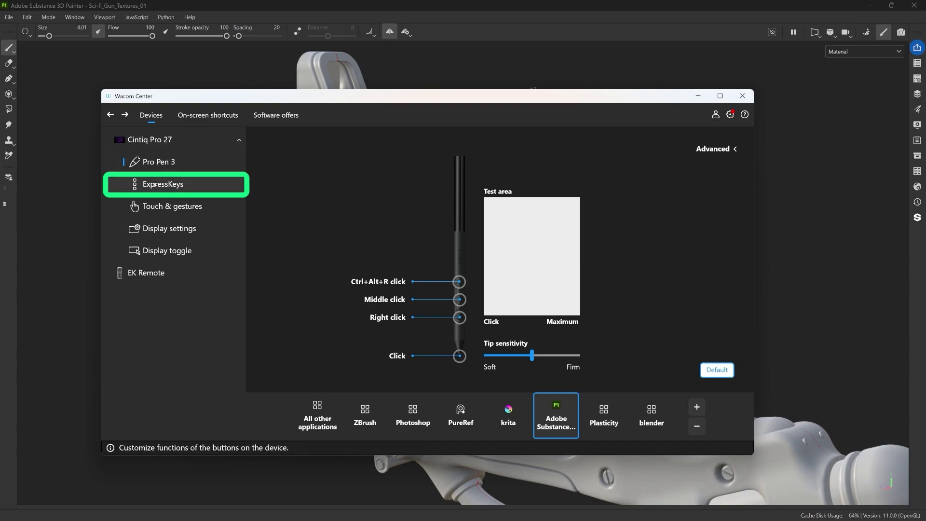
Compare the ExpressKeys assignments for all other applications and Adobe Substance in a maximized Wacom Center window.
click(155, 184)
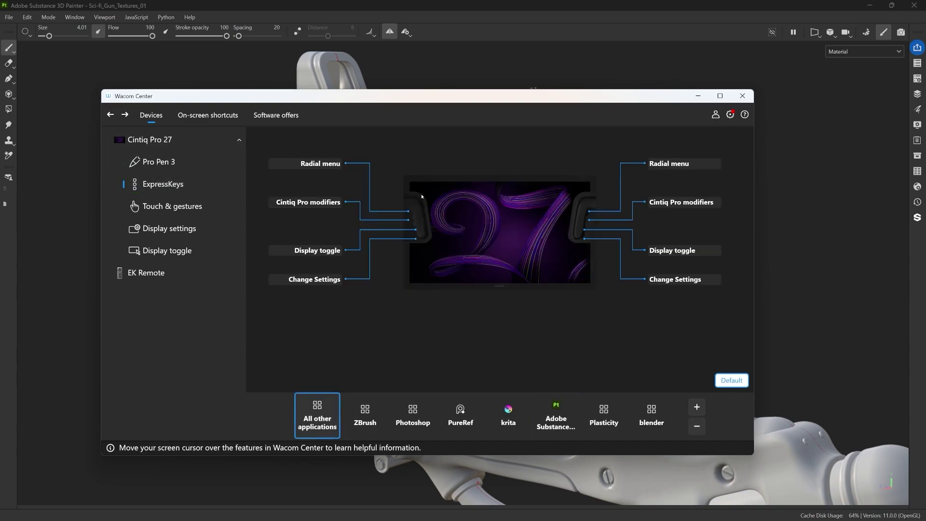
click(720, 96)
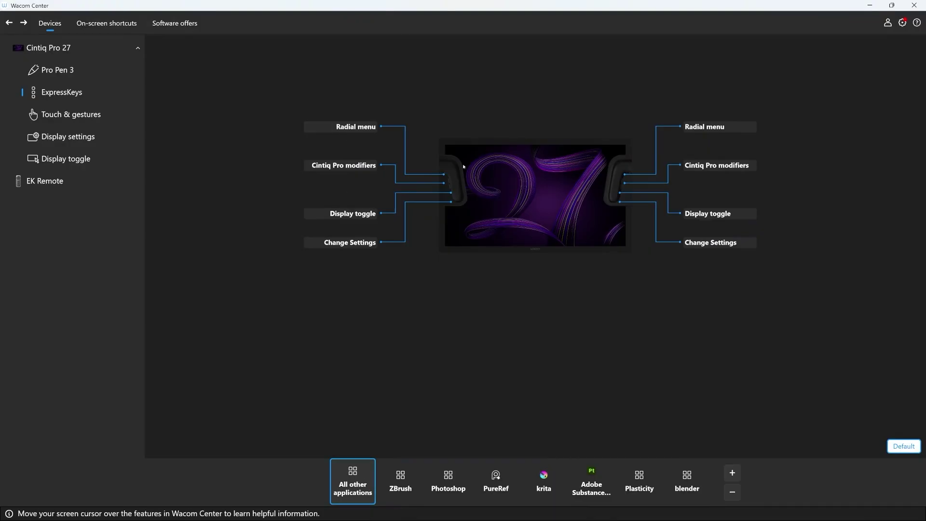
click(593, 482)
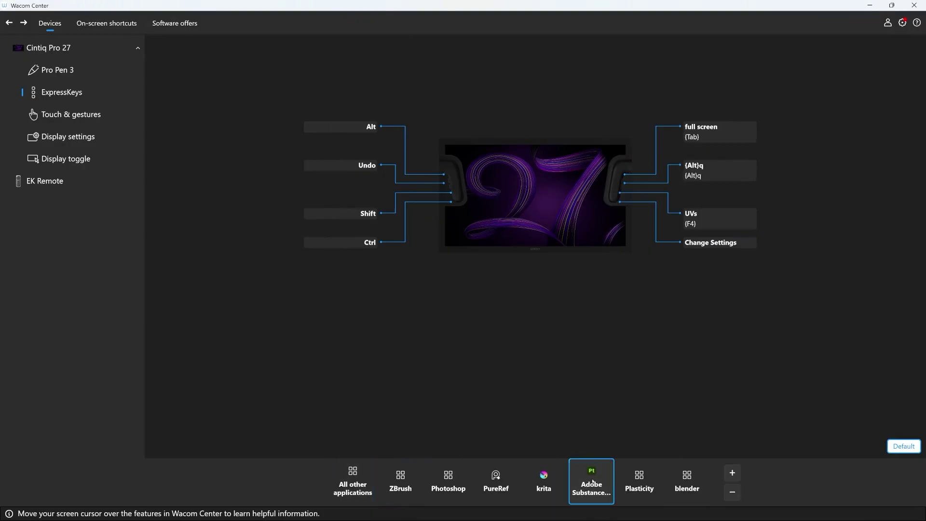
click(340, 483)
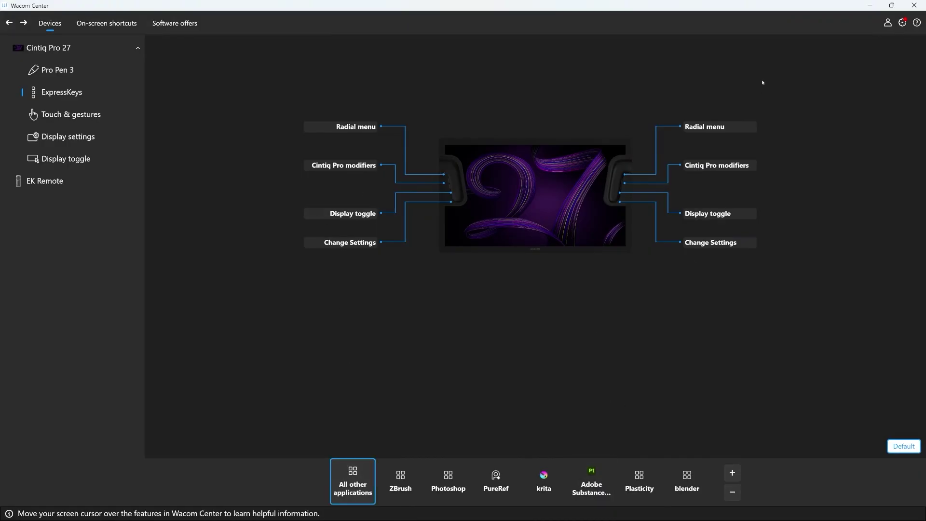
click(585, 479)
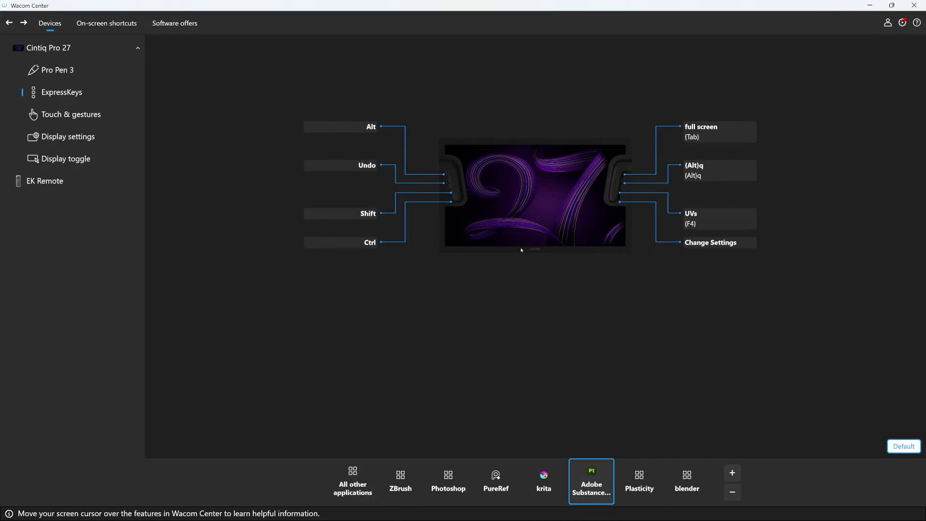
Review the keyboard modifier and keyboard shortcut options for the full screen ExpressKey, cancelling both dialogs.
click(699, 137)
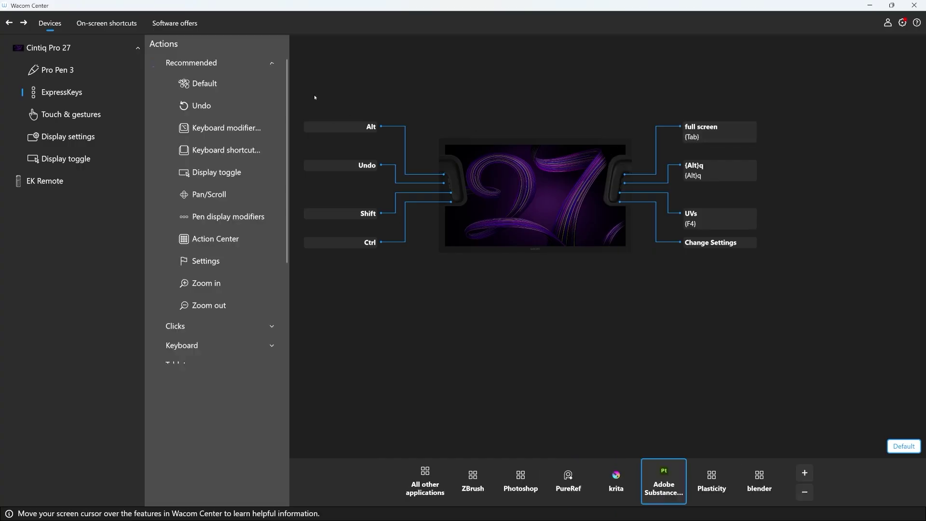
click(223, 128)
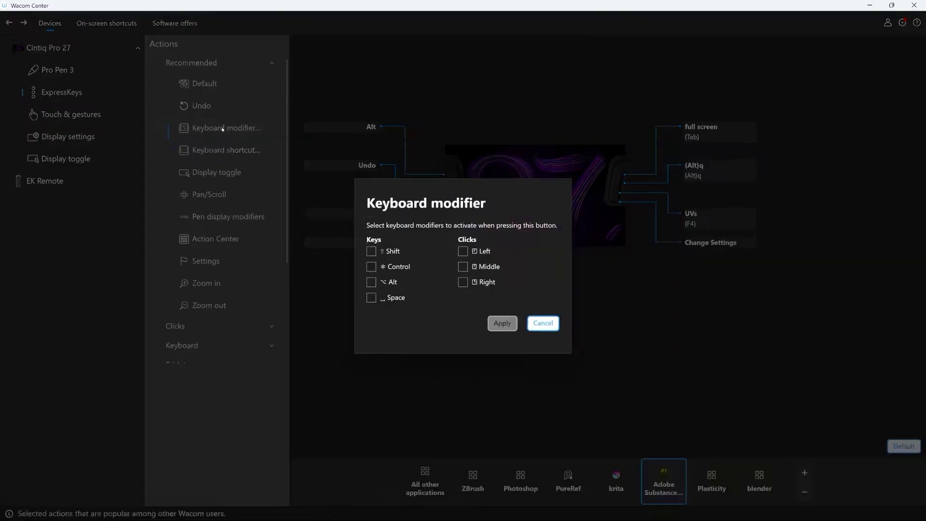
click(543, 323)
click(226, 150)
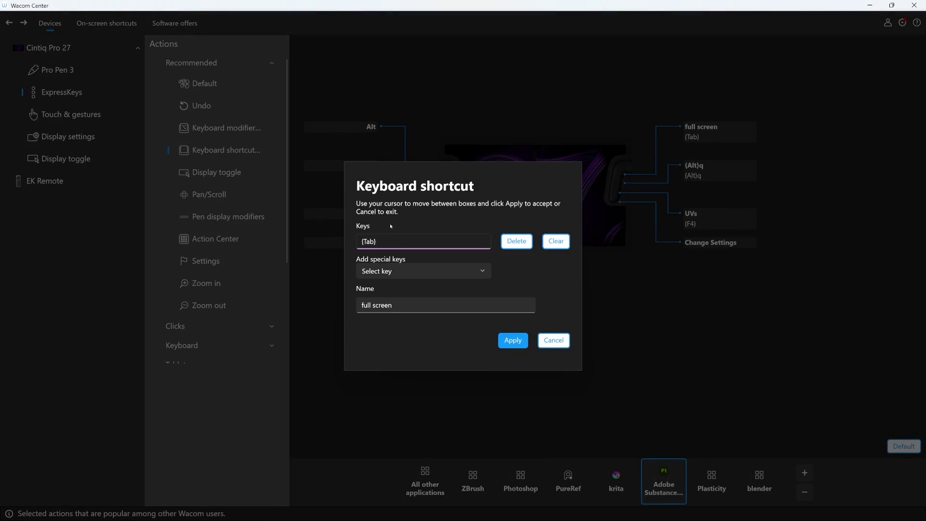
click(552, 340)
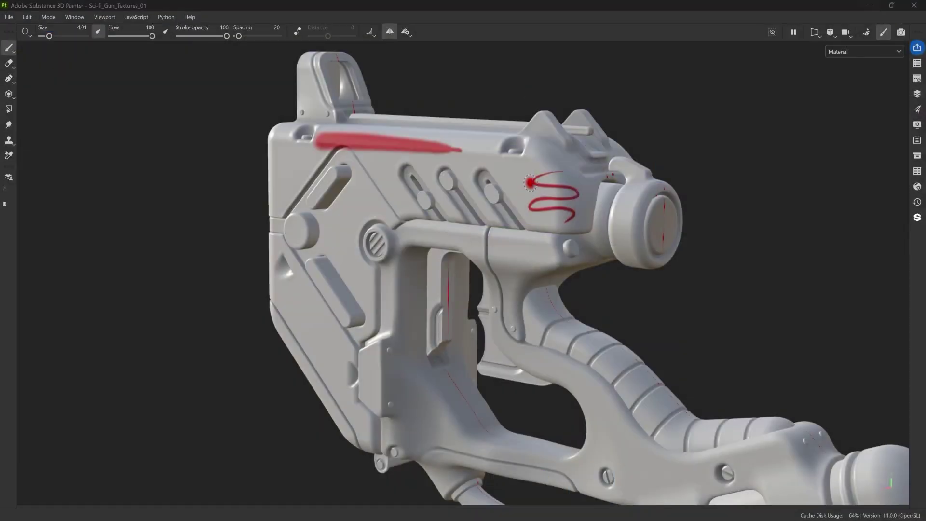
Paint another short red test stroke on the gun's side, and undo all the test strokes.
mouse_move(550, 156)
mouse_down()
mouse_move(488, 188)
mouse_move(517, 247)
mouse_move(500, 261)
mouse_up()
key(ctrl+z)
key(ctrl+z)
key(ctrl+z)
key(ctrl+z)
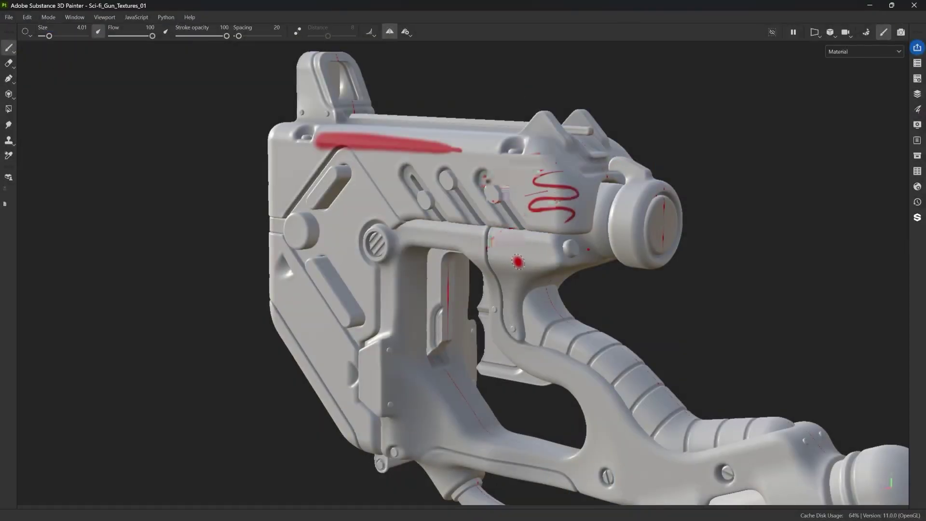
key(ctrl+z)
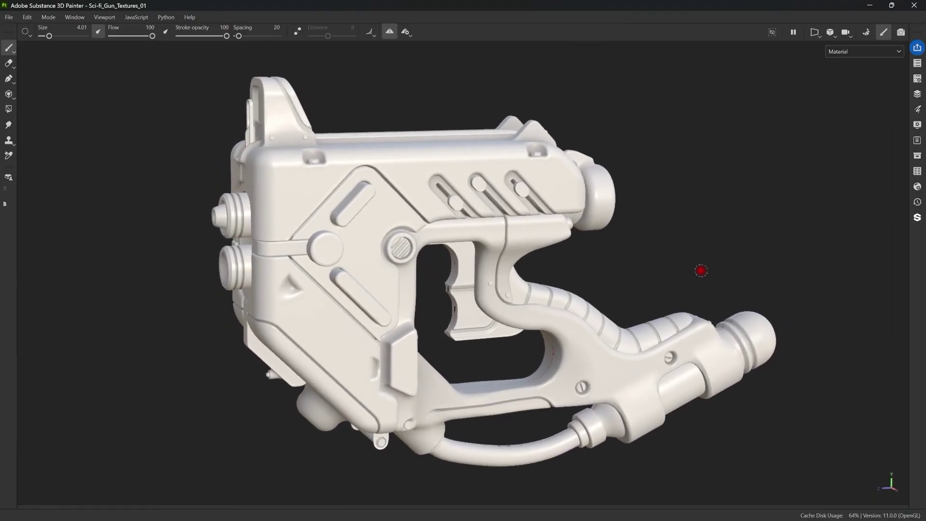
Bring back the hidden interface panels and delete the paint layer Layer 1.
alt+drag(701, 271, 571, 272)
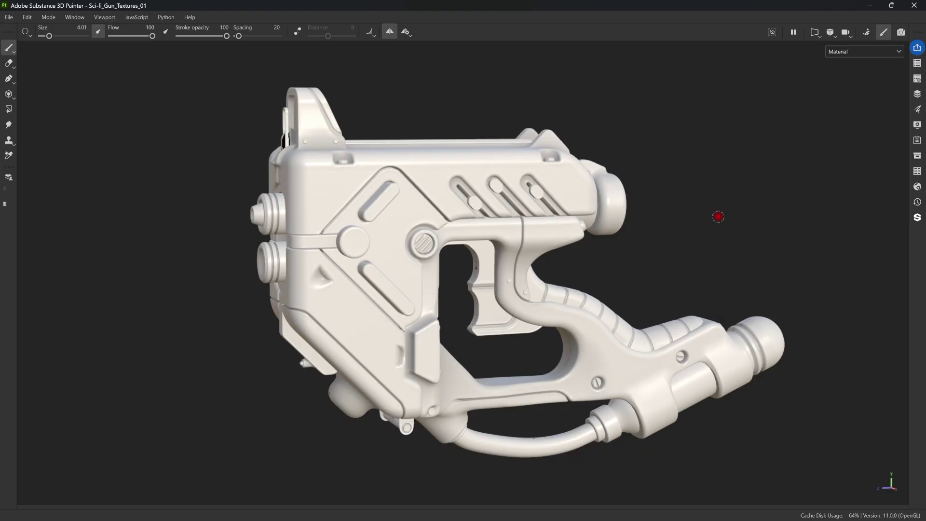
key(Tab)
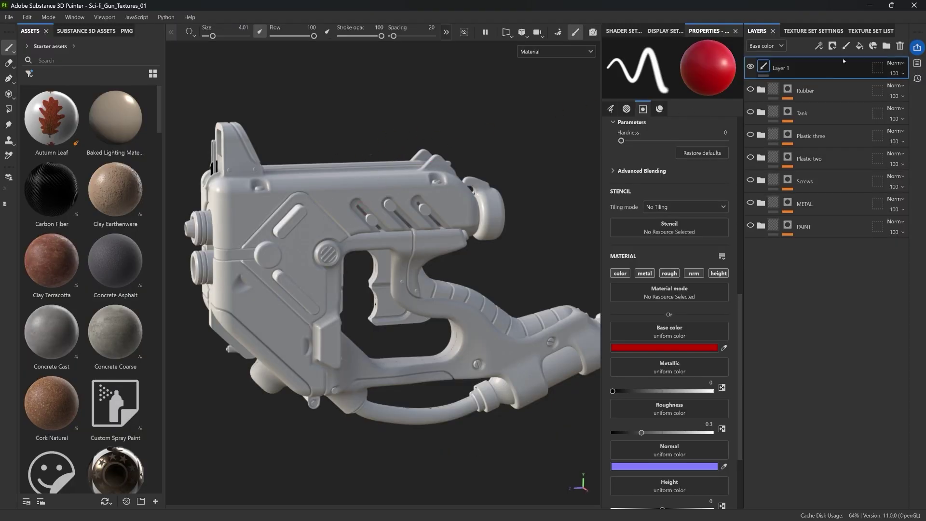
click(900, 45)
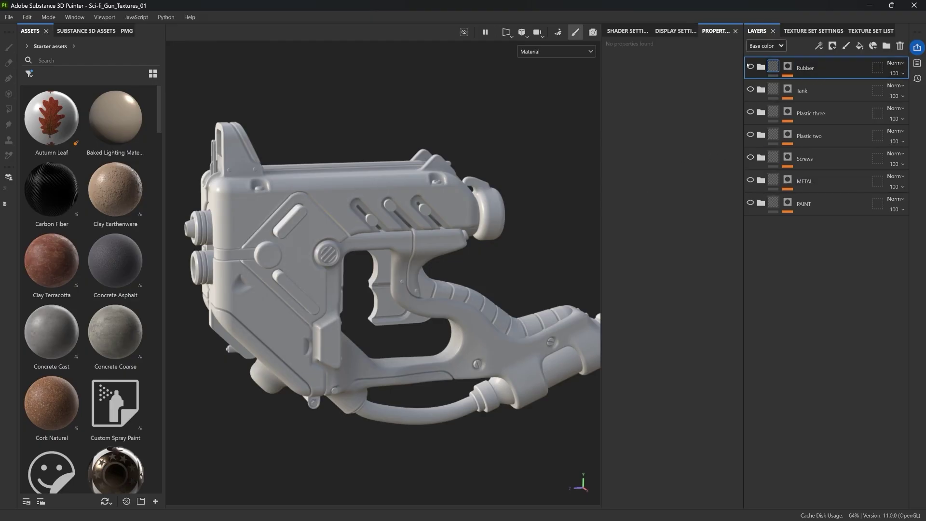
Make the PAINT folder visible on the gun and disable its mask so it covers the whole model.
alt+drag(572, 223, 540, 223)
shift+right_drag(540, 224, 544, 222)
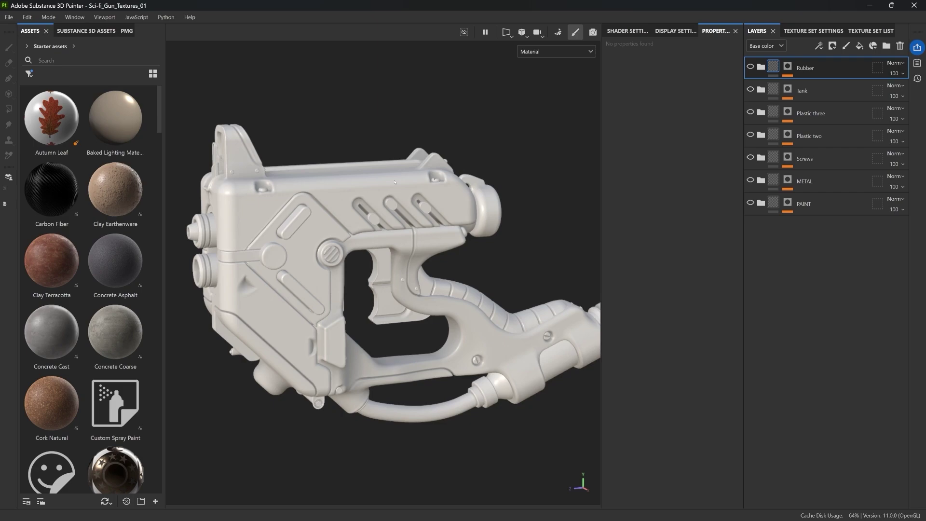
scroll(368, 117, down, 2)
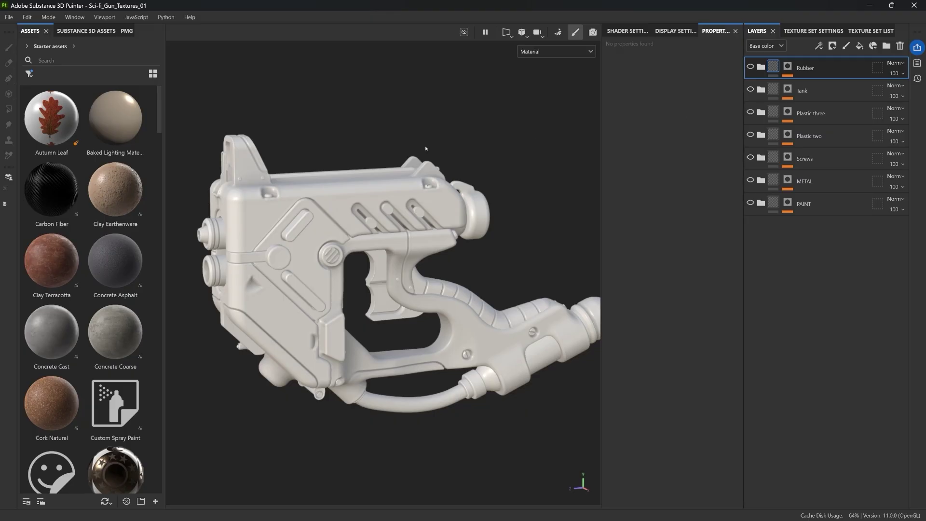
alt+drag(426, 148, 487, 197)
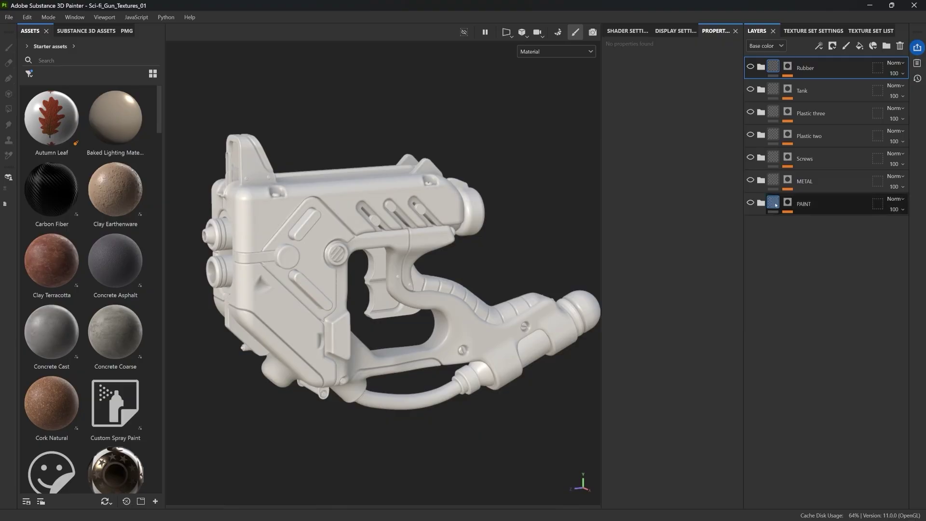
click(807, 204)
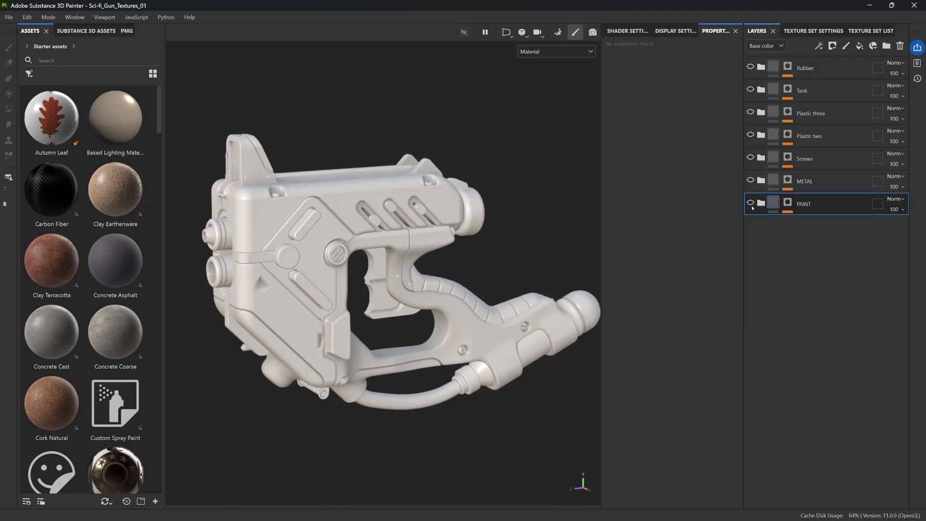
click(750, 202)
click(789, 206)
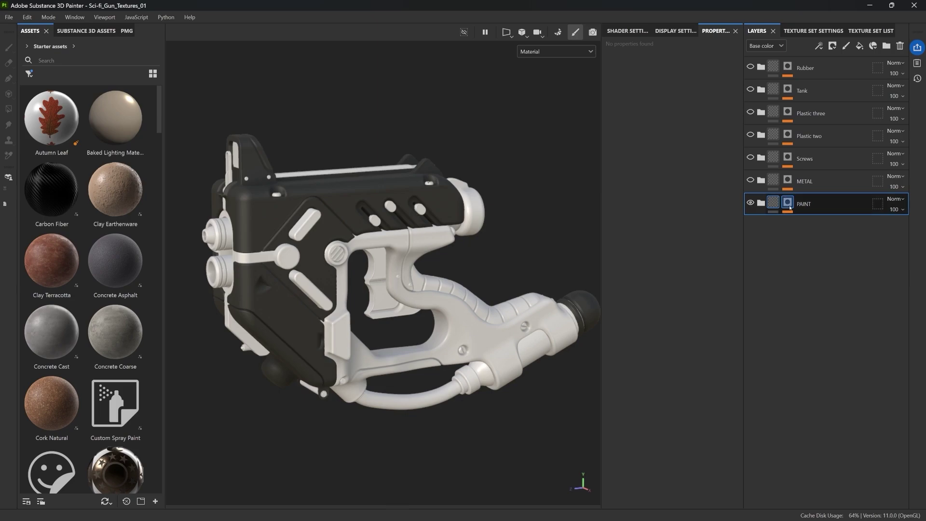
shift+click(788, 206)
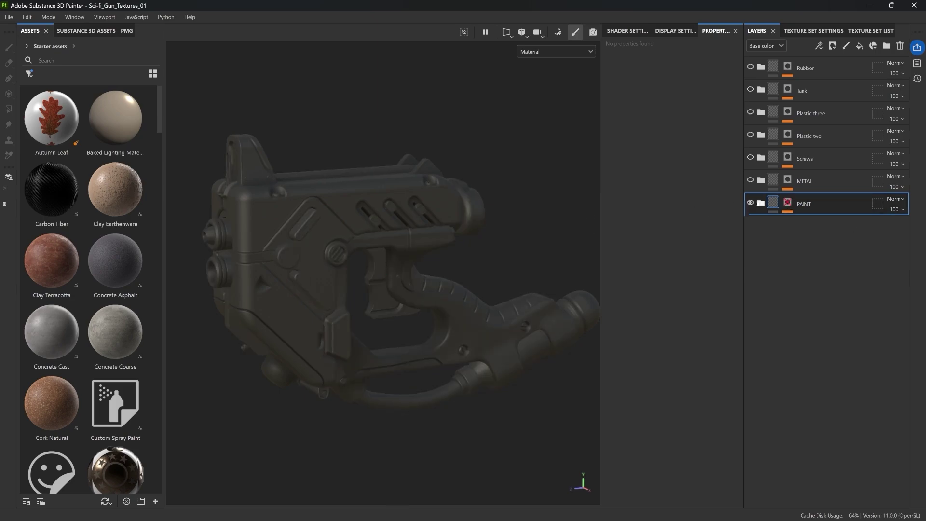
Expand the PAINT folder and examine the Base Plastic fill's metallic and roughness settings and its look on the gun.
click(762, 203)
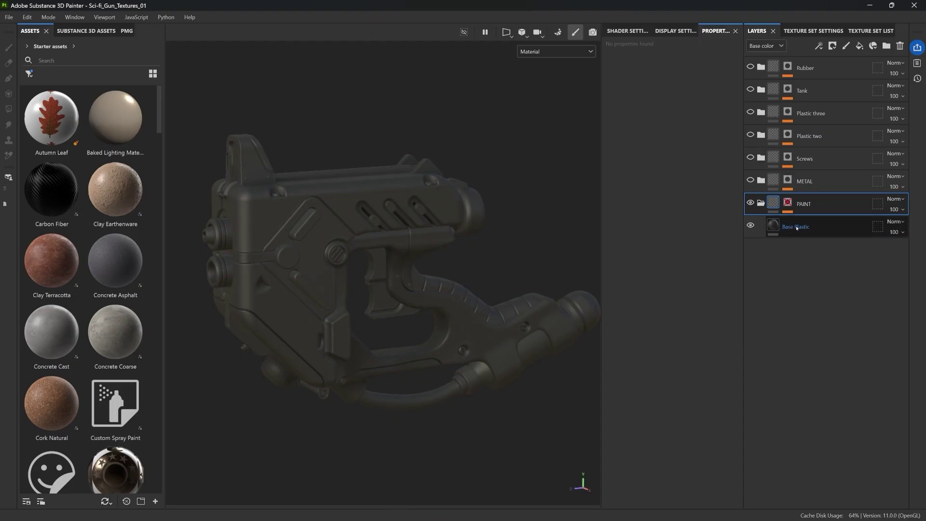
click(799, 227)
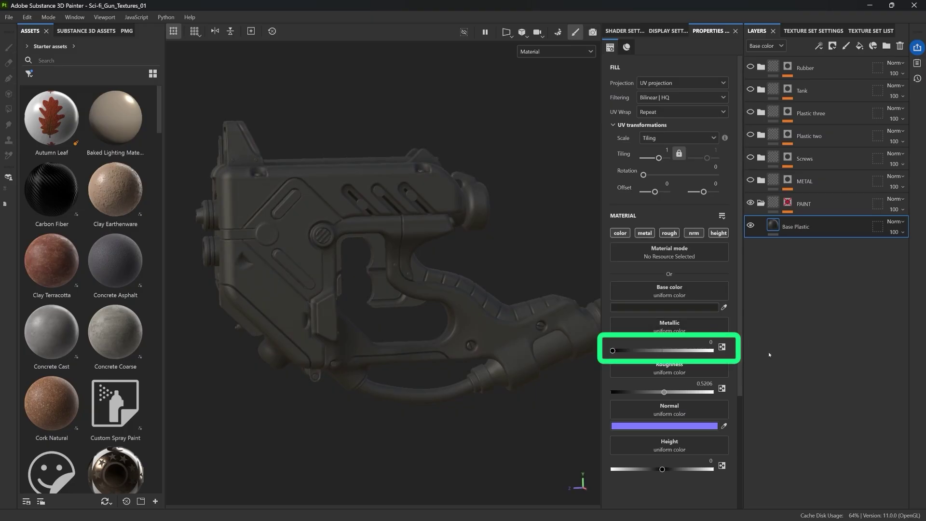
mouse_move(620, 351)
mouse_down()
mouse_move(718, 351)
mouse_move(611, 352)
mouse_up()
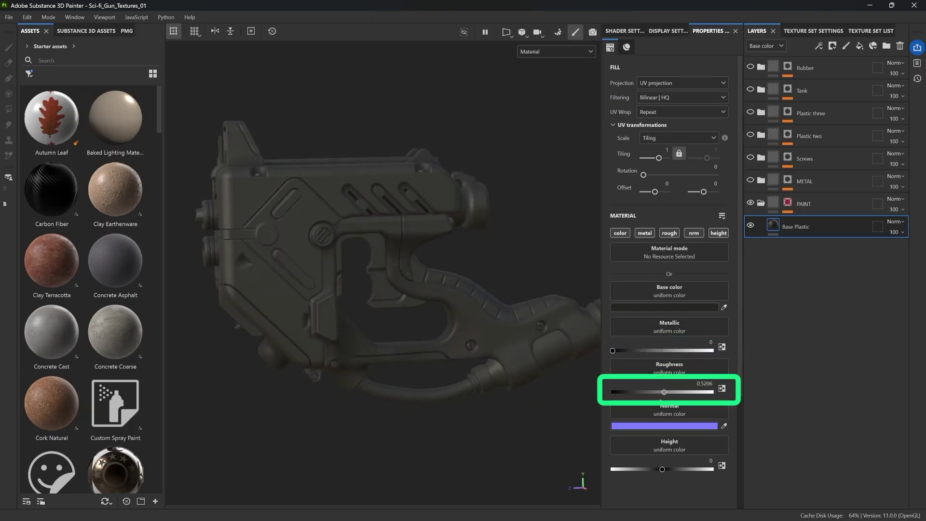
mouse_move(332, 209)
alt+mouse_down()
mouse_move(270, 156)
mouse_move(289, 183)
mouse_move(333, 184)
mouse_move(325, 199)
alt+mouse_up()
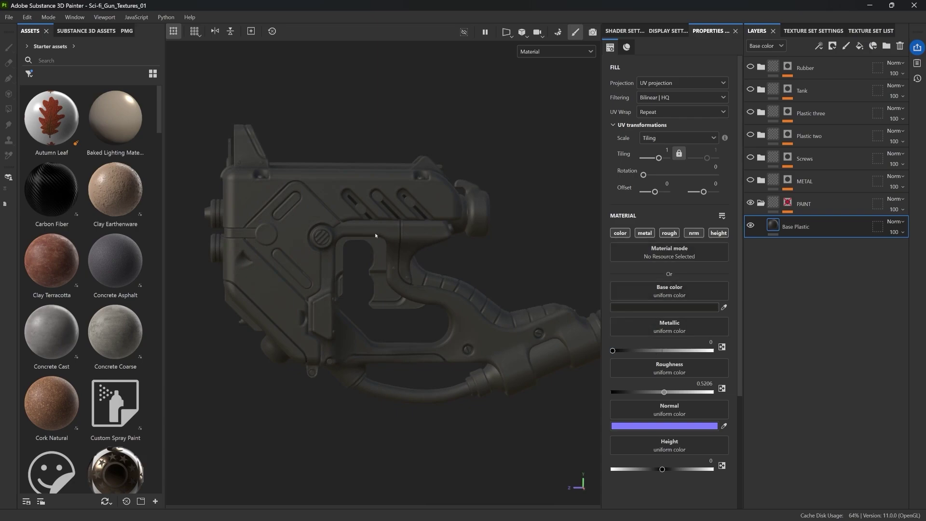
alt+drag(342, 164, 335, 203)
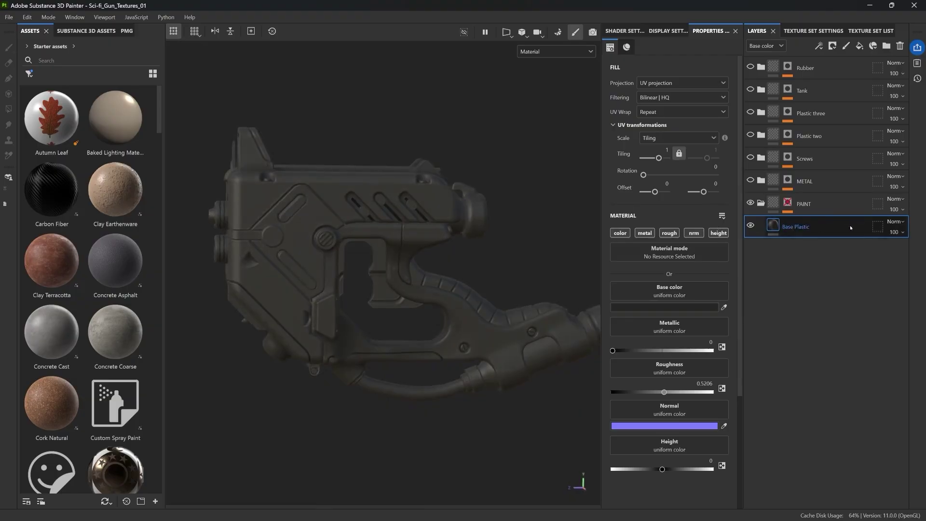
Re-enable the PAINT folder's mask and select the Paint effect inside it.
click(788, 203)
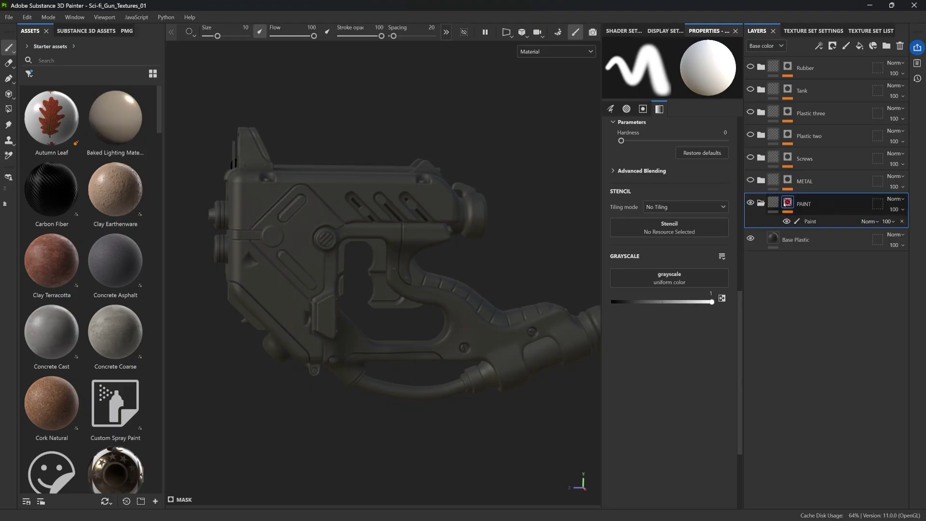
click(811, 221)
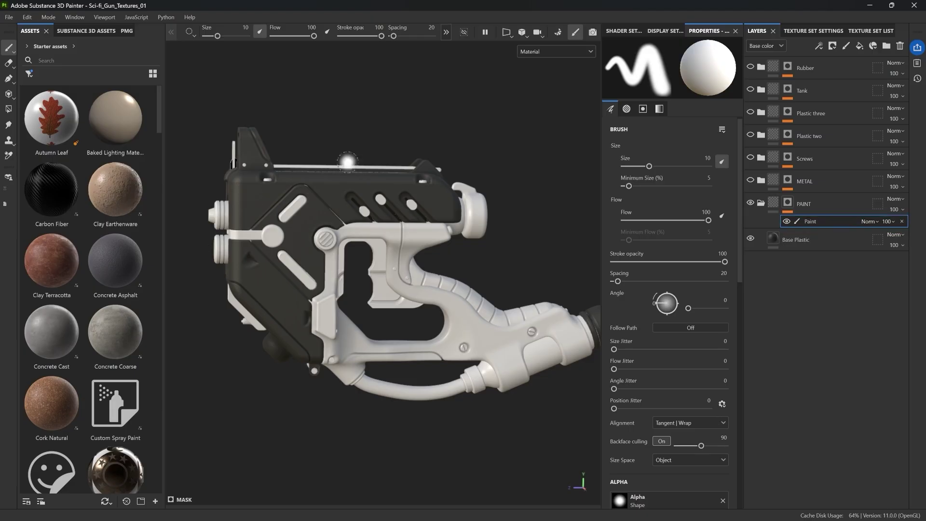
mouse_move(430, 227)
alt+mouse_down()
mouse_move(417, 232)
mouse_move(868, 212)
alt+mouse_up()
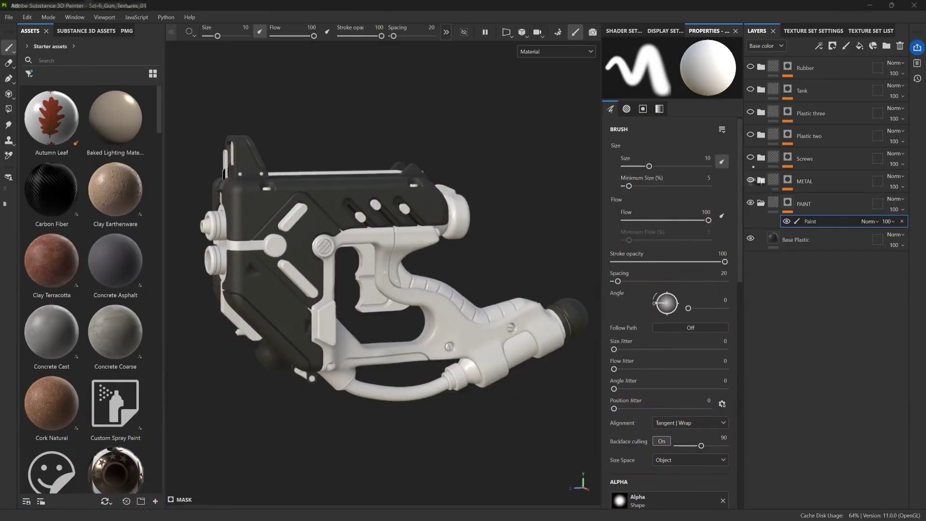
Make the METAL, Screws, Plastic two, Plastic three, Tank and Rubber folders visible and inspect the gun under rotated lighting.
click(752, 181)
click(751, 158)
click(752, 135)
click(751, 113)
click(752, 91)
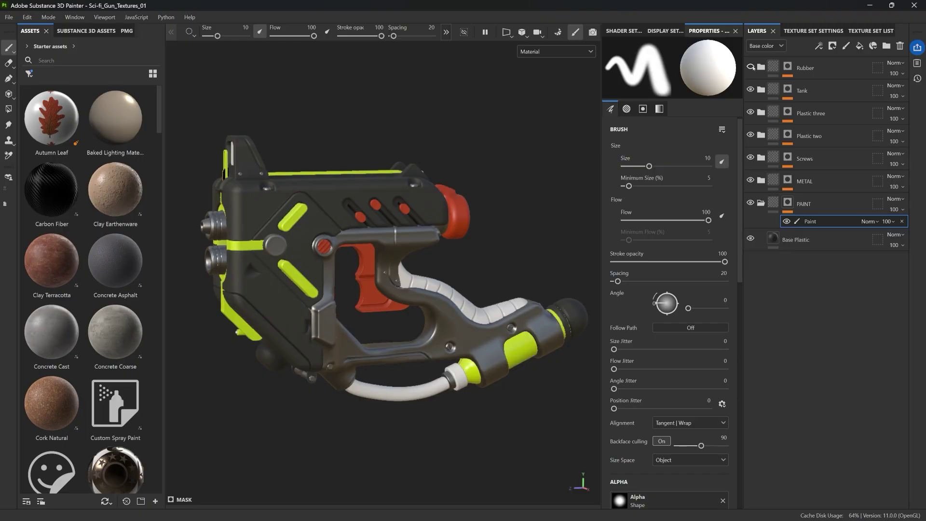
click(750, 67)
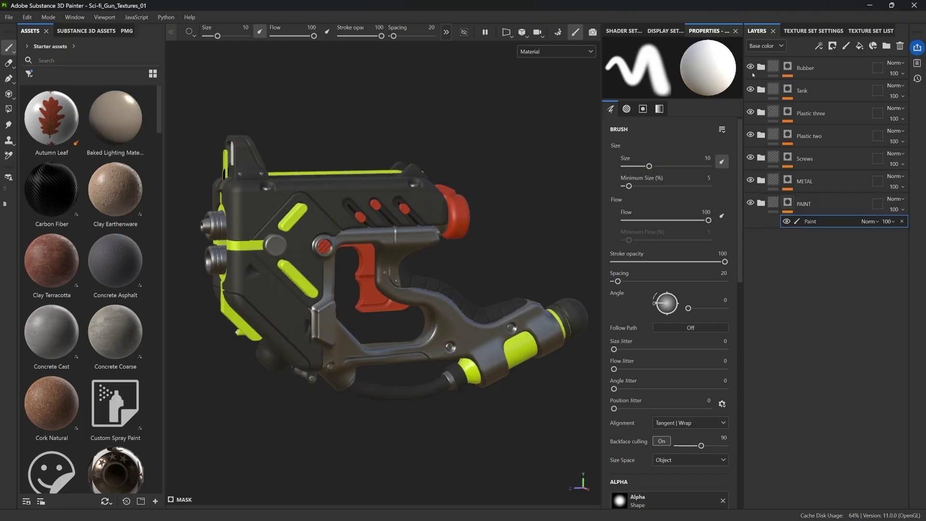
mouse_move(513, 221)
alt+mouse_down()
mouse_move(424, 234)
mouse_move(472, 244)
mouse_move(459, 258)
mouse_move(521, 260)
alt+mouse_up()
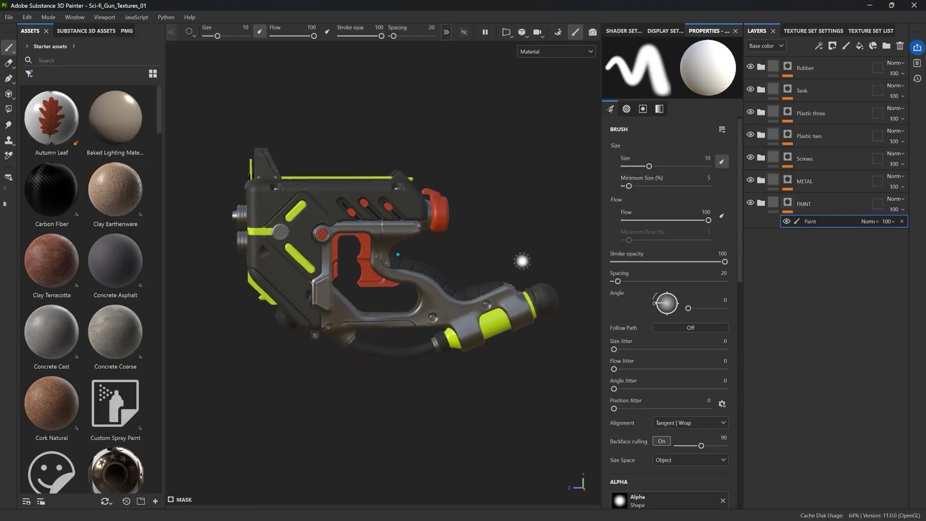
scroll(522, 261, down, 3)
alt+middle_drag(523, 261, 511, 162)
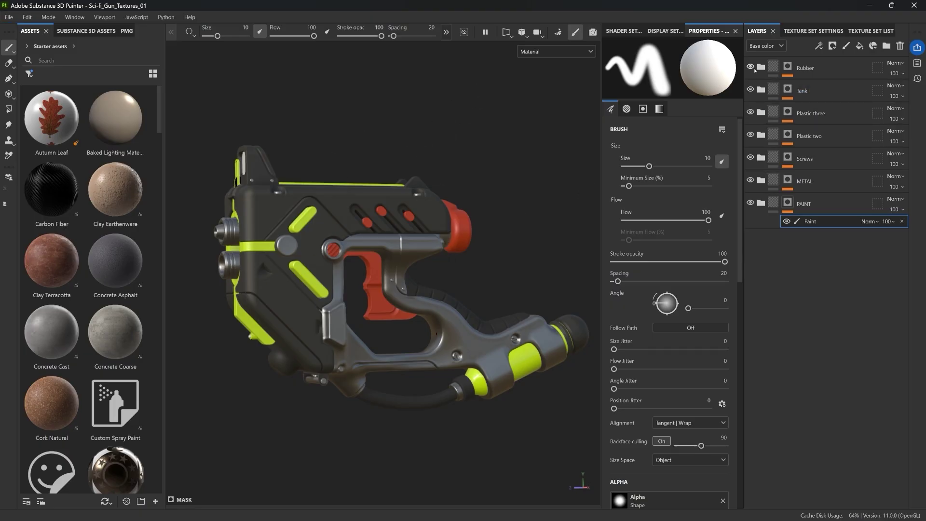
alt+drag(316, 181, 345, 197)
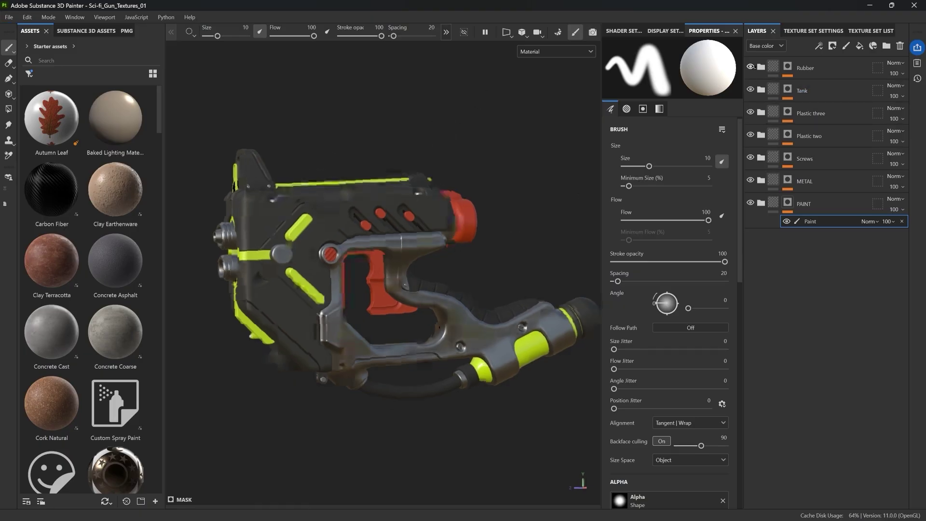
shift+right_drag(345, 197, 410, 193)
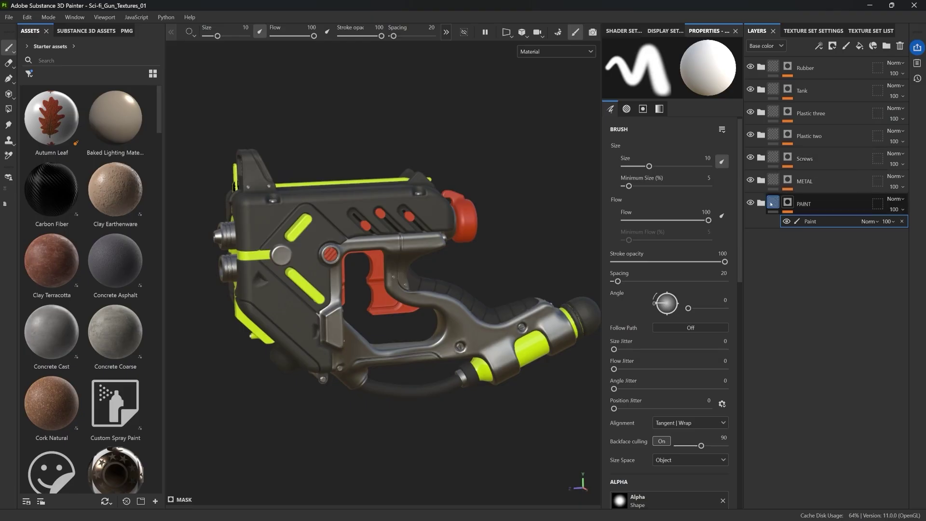
Create a new folder at the top of the layer stack, name it FABRIC, and give it a black mask.
key(Delete)
click(887, 48)
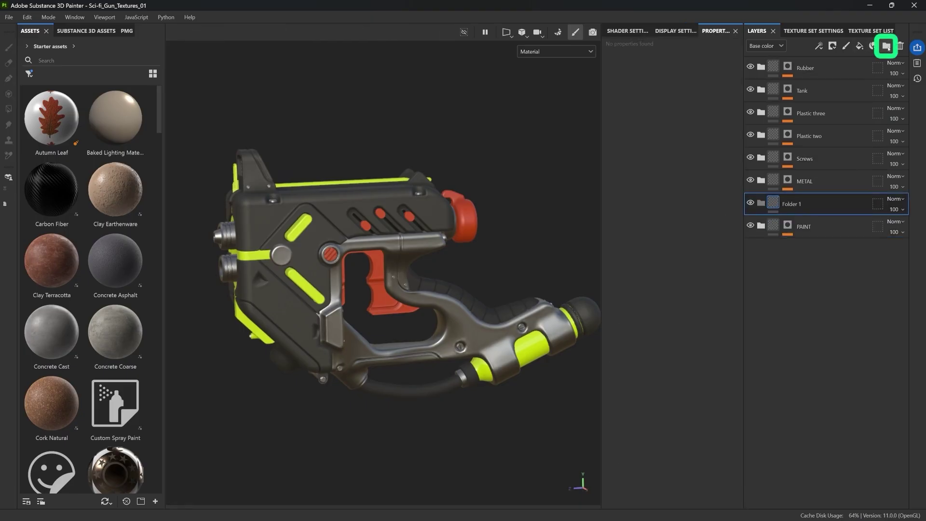
drag(801, 203, 815, 57)
double_click(794, 66)
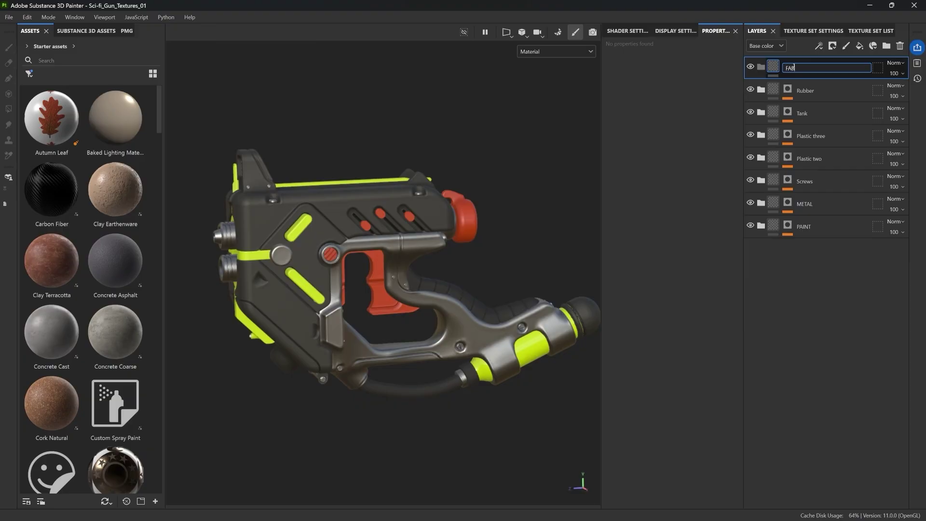
key(Return)
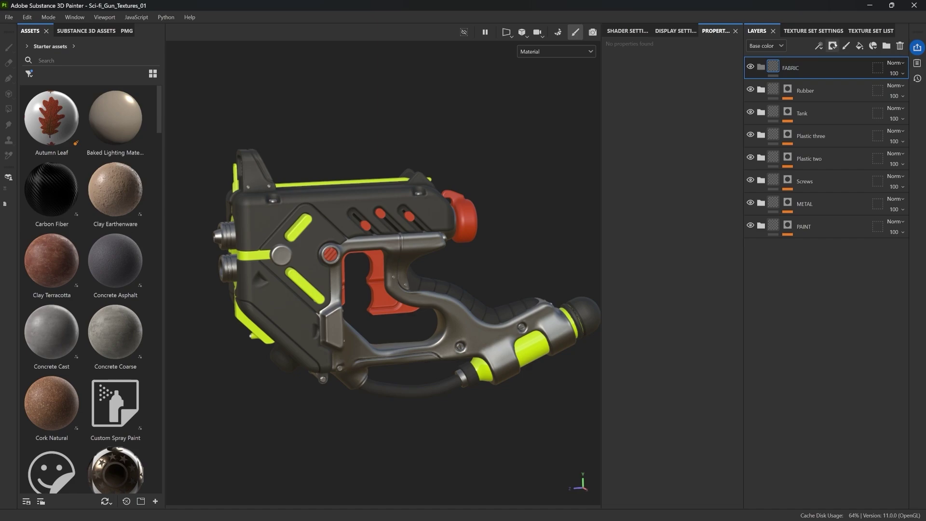
click(833, 46)
click(851, 71)
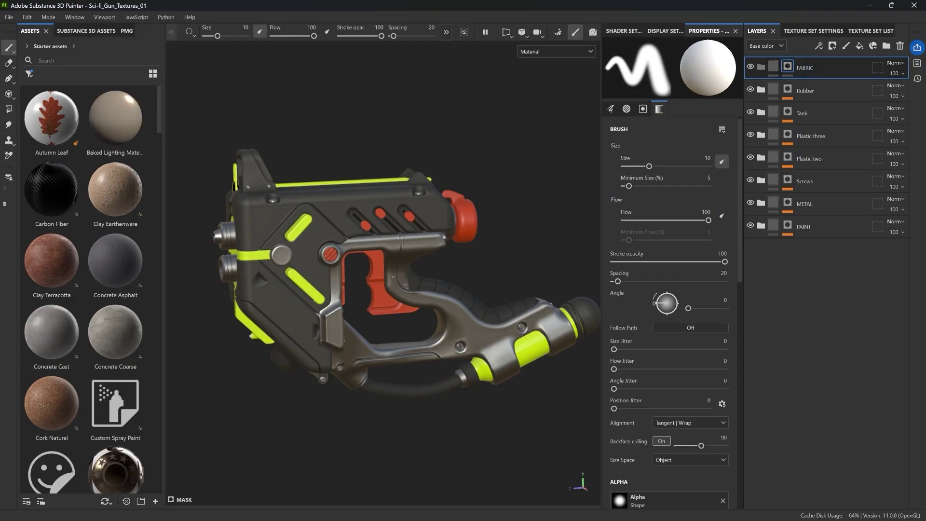
Search the assets for "fabr" and add the Fabric Denim material inside the FABRIC folder.
click(69, 60)
text(fabr)
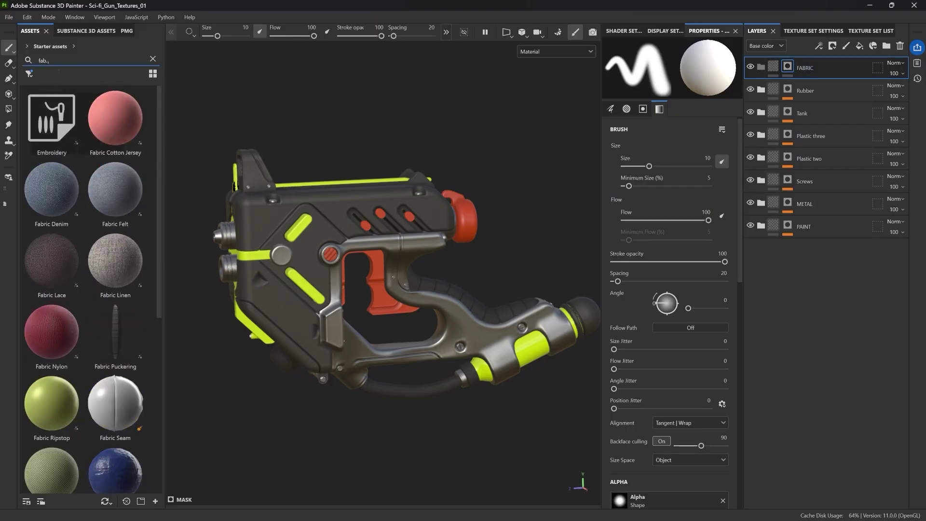
drag(52, 189, 826, 81)
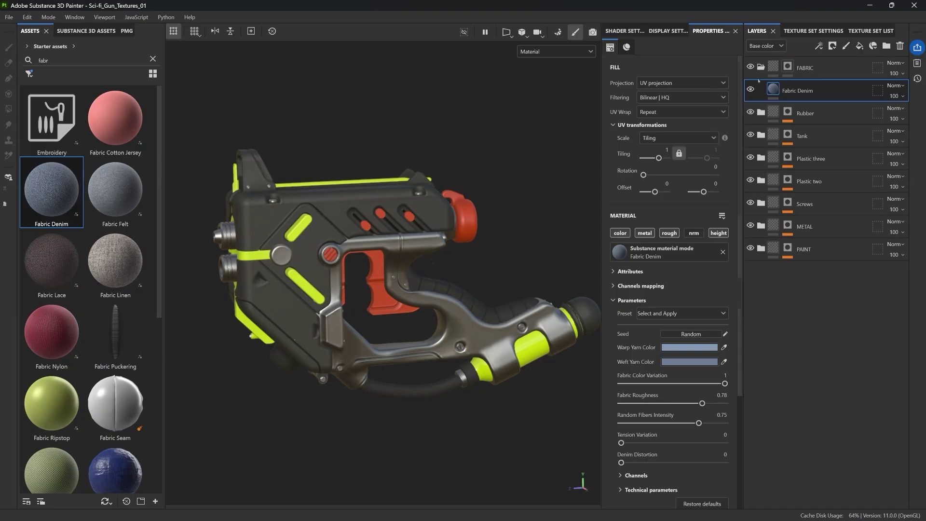
Set the Fabric Denim tiling to 5.09 while the FABRIC mask is disabled, re-enable the mask and select it.
shift+click(788, 66)
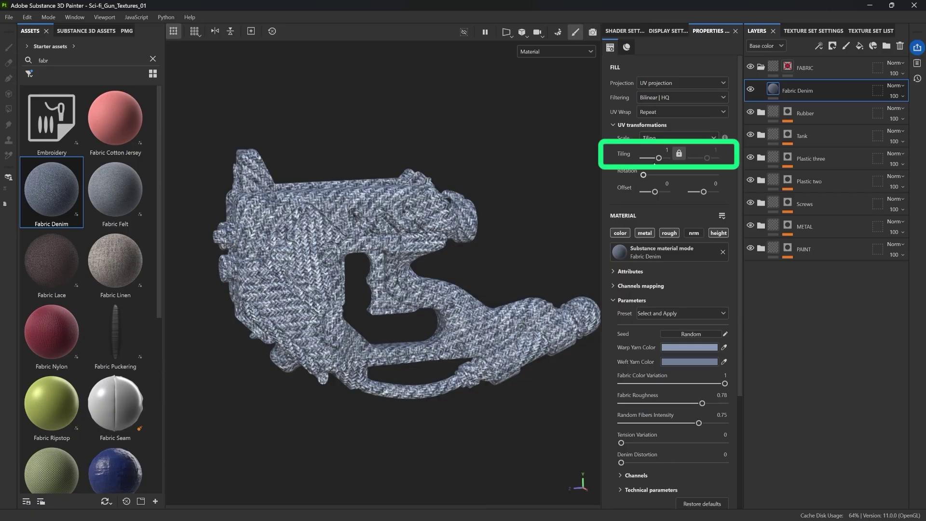
drag(659, 159, 661, 158)
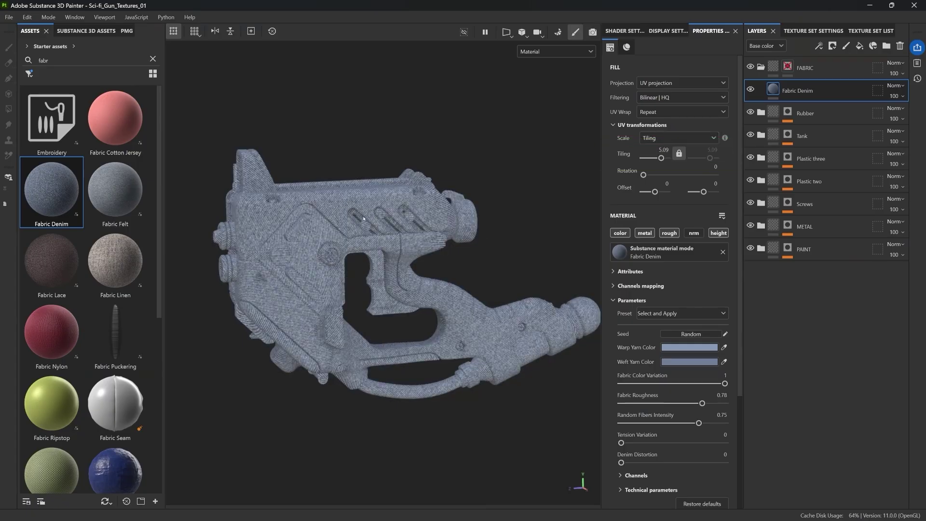
shift+click(789, 68)
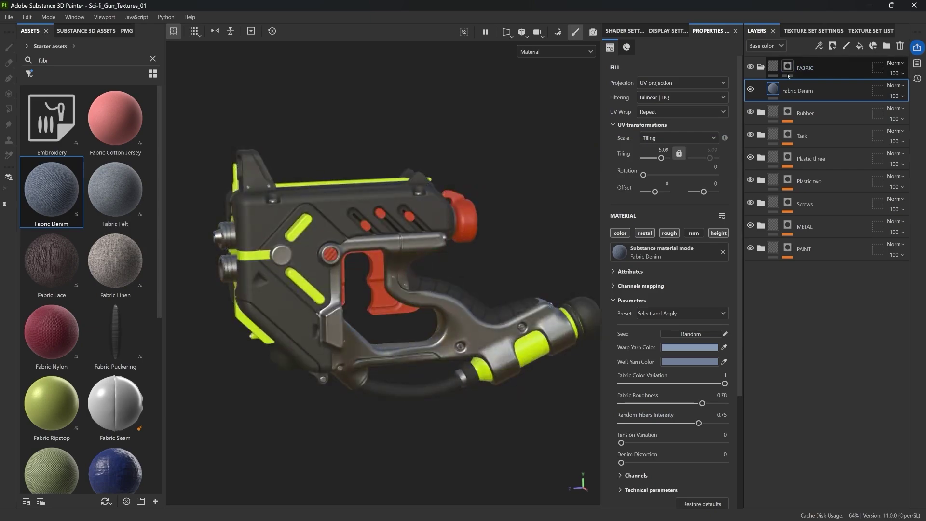
click(789, 68)
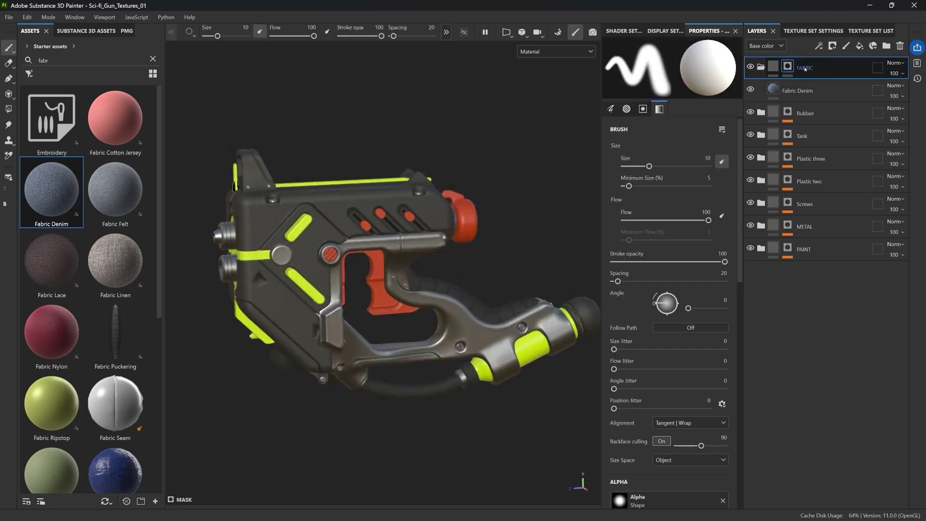
Add a paint effect to the FABRIC folder's mask, try freehand brush strokes across the gun, and undo the strokes.
click(819, 45)
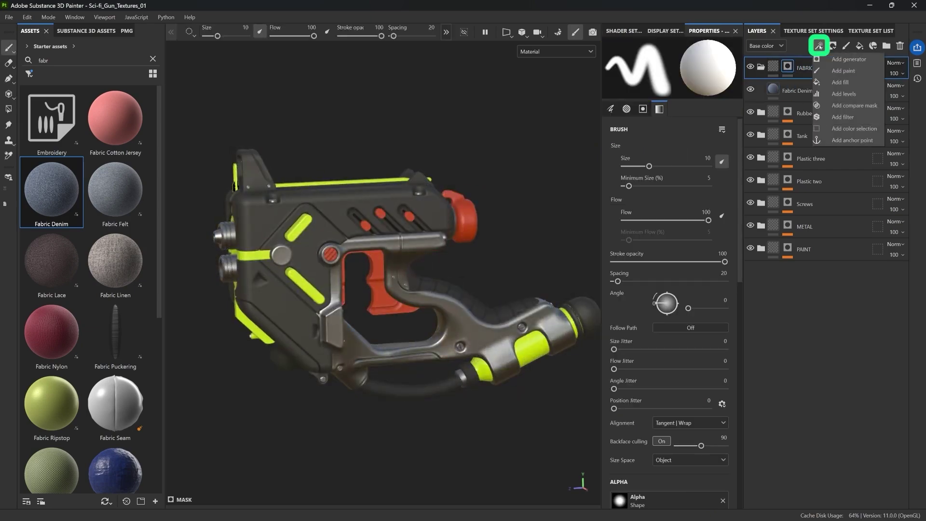
click(843, 71)
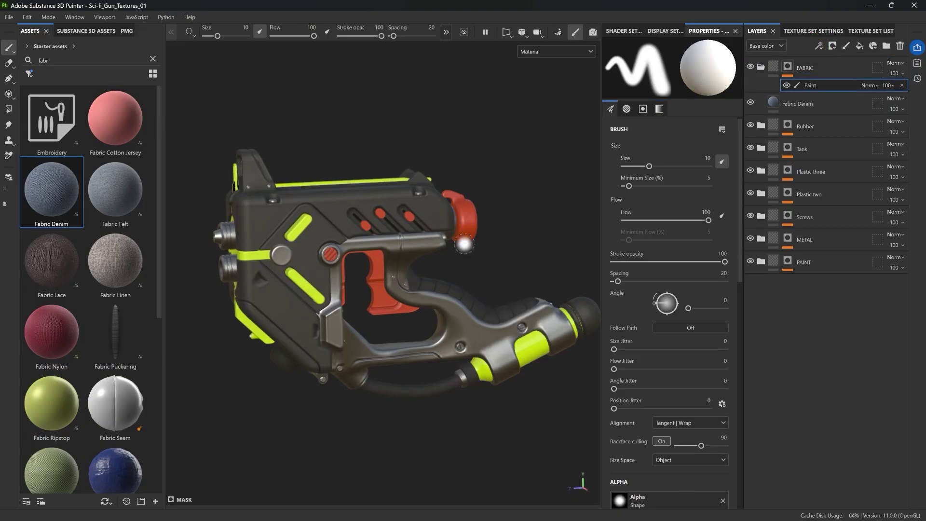
mouse_move(302, 227)
mouse_down()
mouse_move(340, 186)
mouse_move(375, 191)
mouse_move(413, 238)
mouse_move(442, 251)
mouse_move(476, 338)
mouse_move(504, 364)
mouse_move(309, 301)
mouse_move(270, 181)
mouse_move(239, 242)
mouse_move(243, 286)
mouse_up()
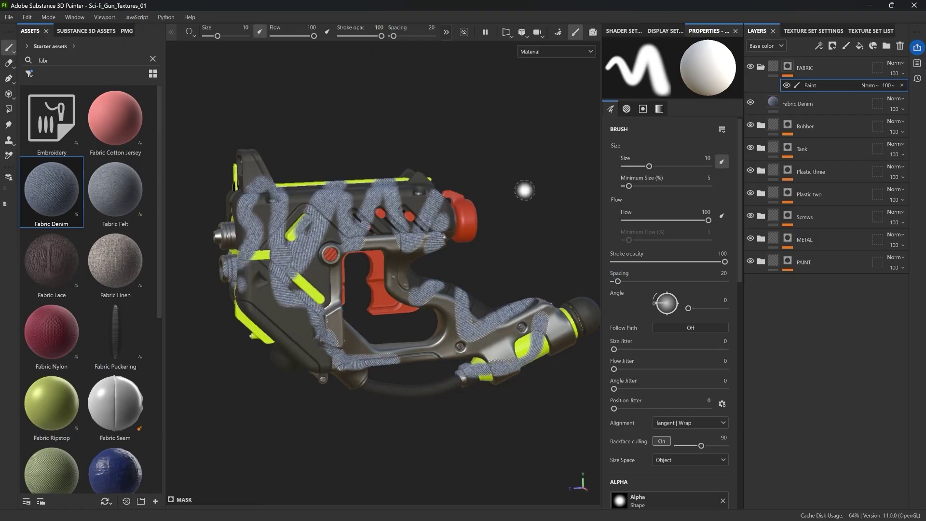
key(ctrl+z)
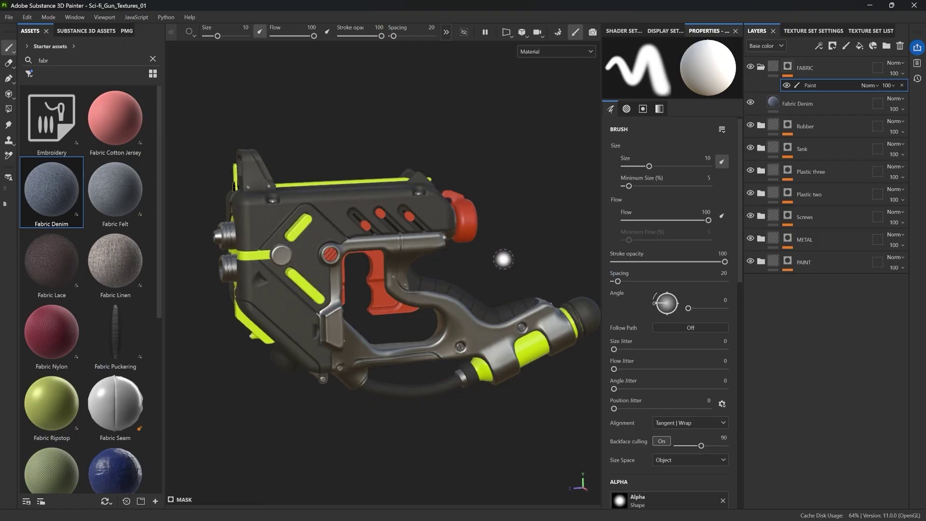
Use Polygon Fill in mesh fill mode to reveal the denim on the yellow strip along the gun's top and rear.
mouse_move(525, 258)
alt+mouse_down()
mouse_move(540, 220)
mouse_move(510, 219)
alt+mouse_up()
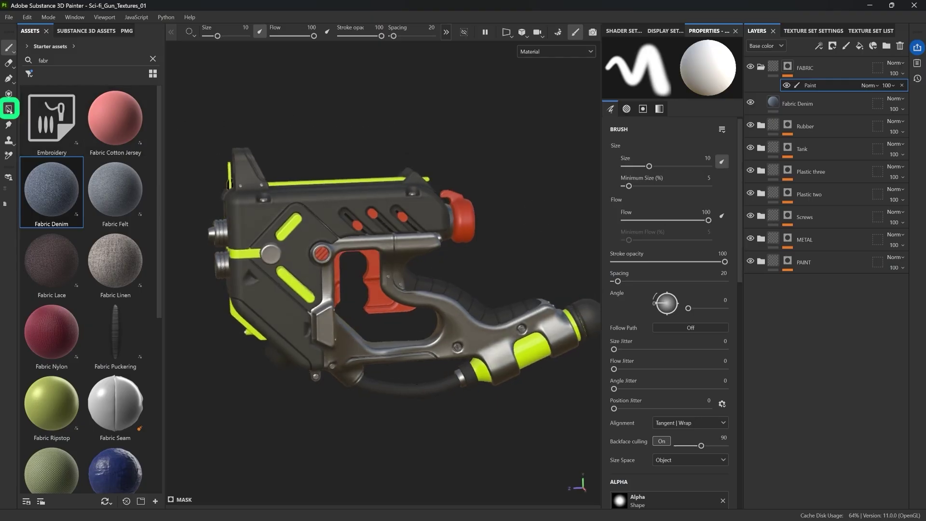
click(8, 110)
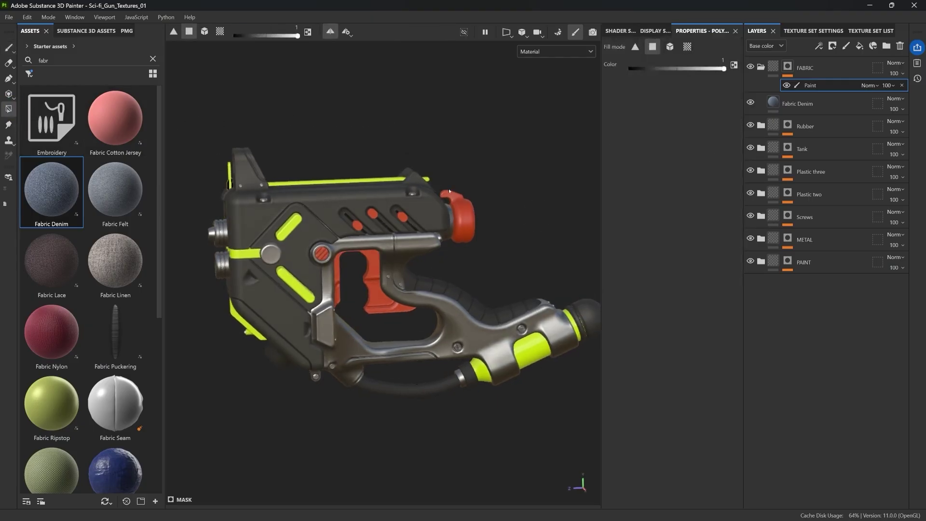
click(205, 32)
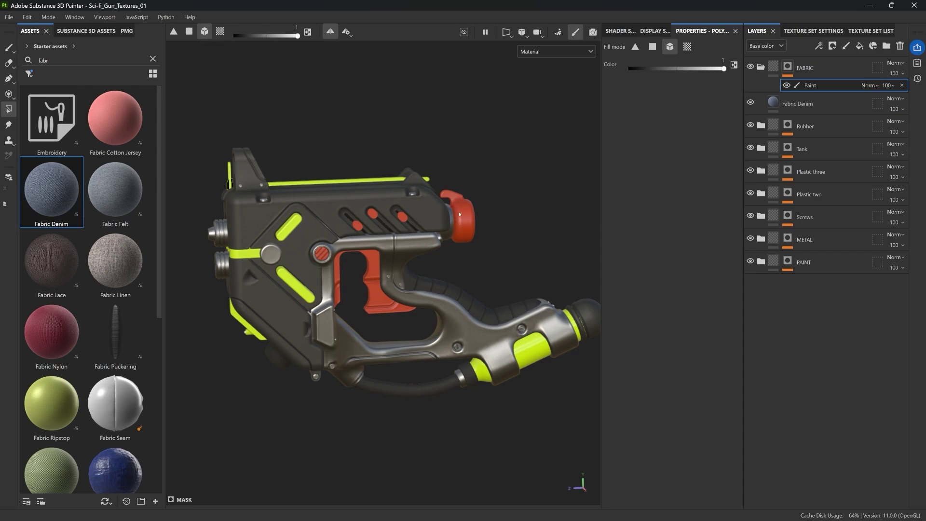
alt+drag(347, 206, 341, 211)
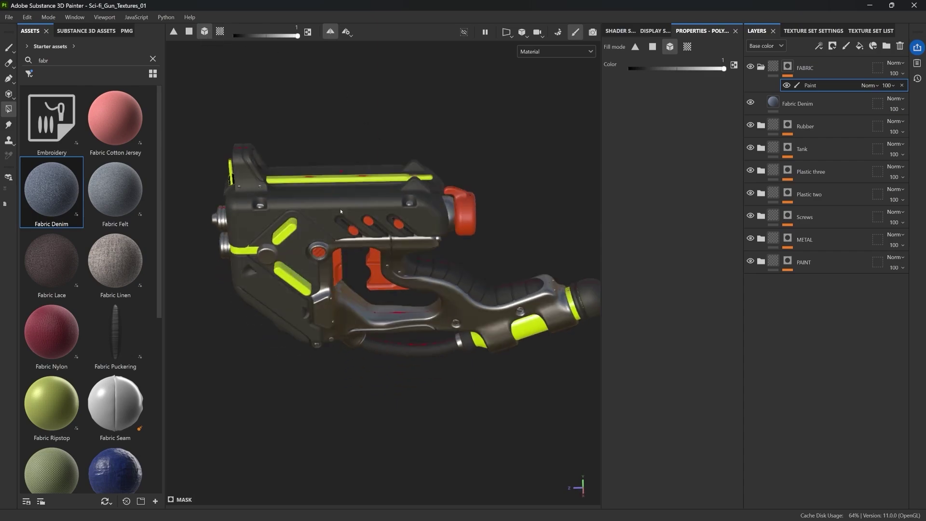
click(336, 179)
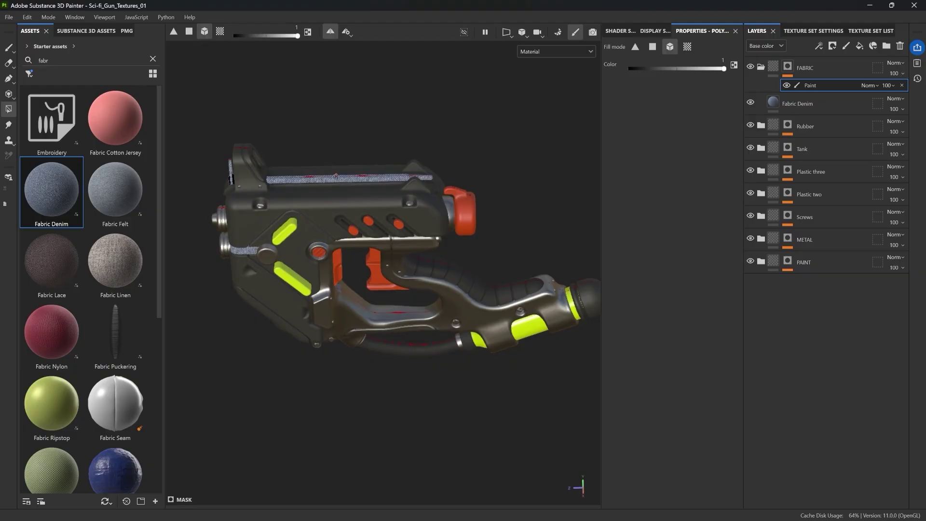
alt+drag(338, 179, 466, 124)
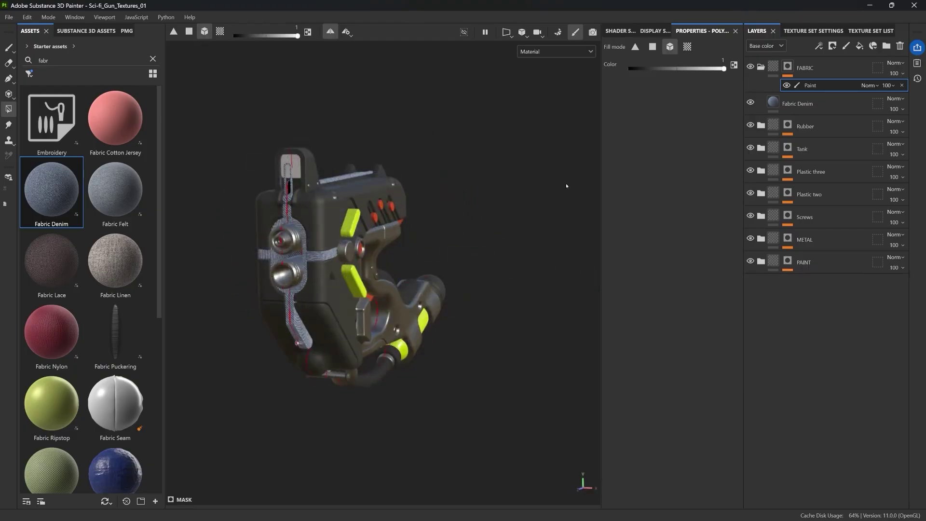
alt+drag(566, 186, 447, 259)
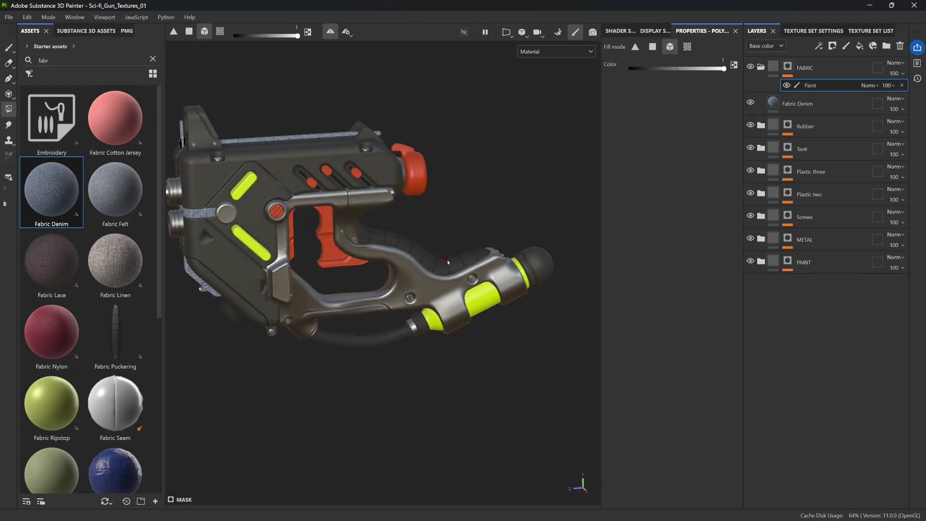
Fill the ribbed grip, the lower hose, the round end cap and the screws into the FABRIC mask.
click(439, 265)
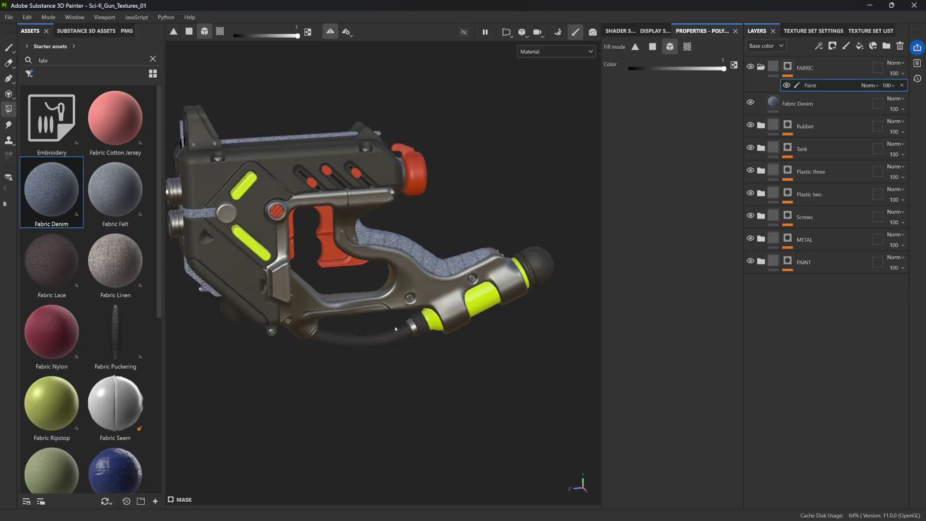
click(359, 340)
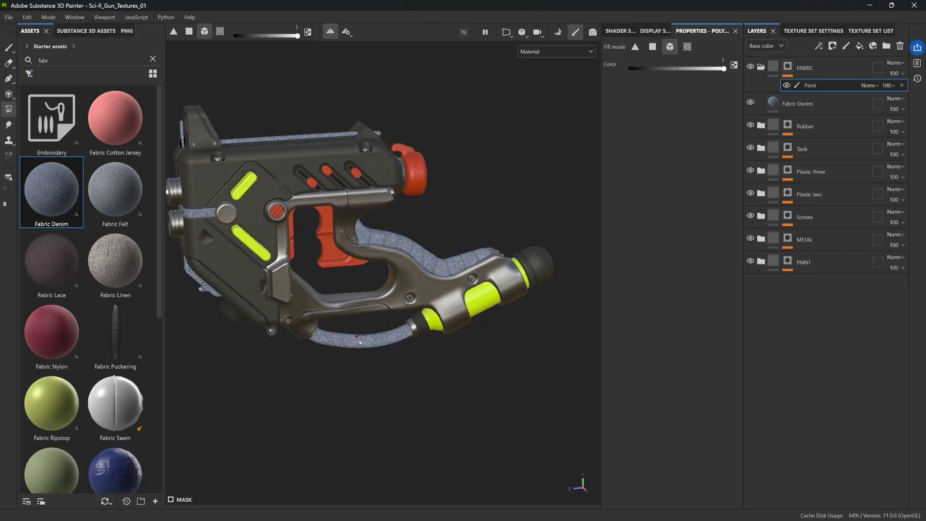
click(544, 264)
alt+drag(523, 377, 511, 379)
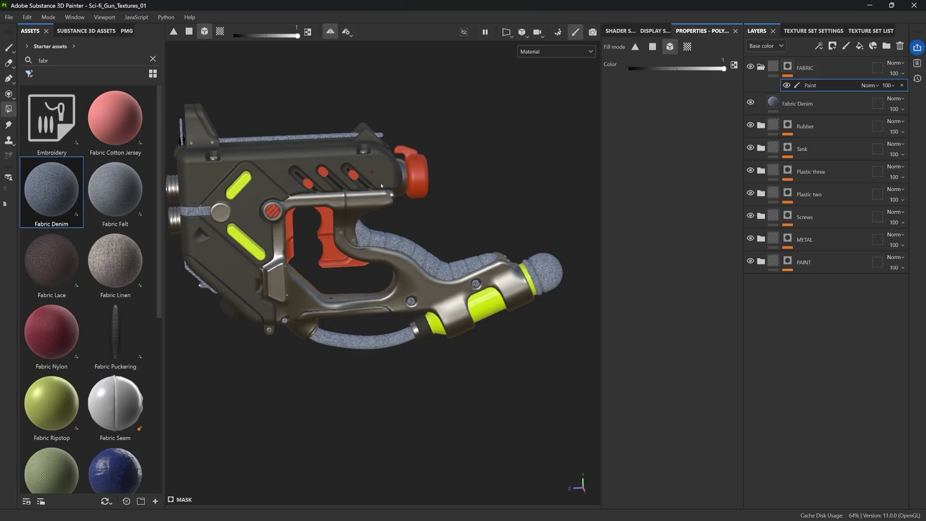
click(364, 155)
alt+drag(493, 239, 465, 239)
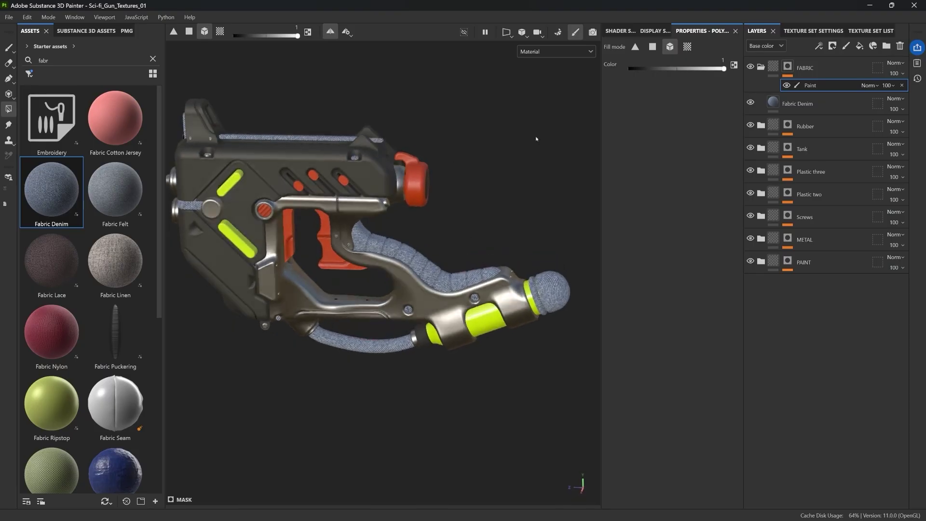
alt+middle_drag(353, 213, 378, 210)
alt+drag(381, 215, 403, 220)
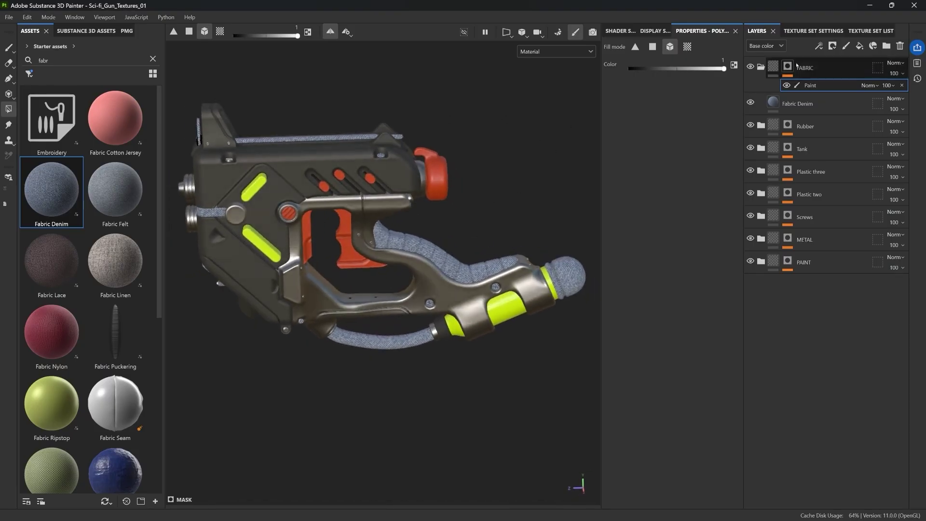
View the FABRIC folder's black-and-white mask on the gun, and return to the material view with Fabric Denim selected.
click(806, 103)
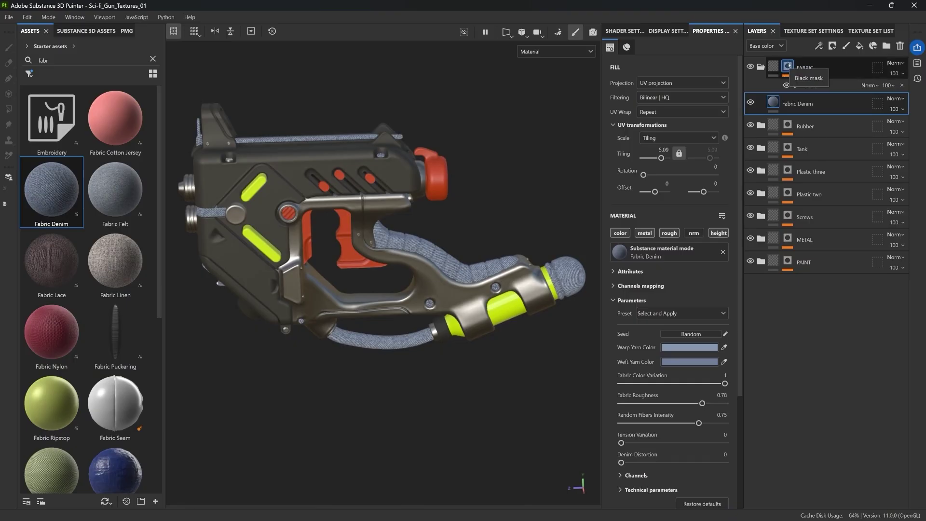
alt+click(788, 66)
alt+drag(586, 146, 535, 122)
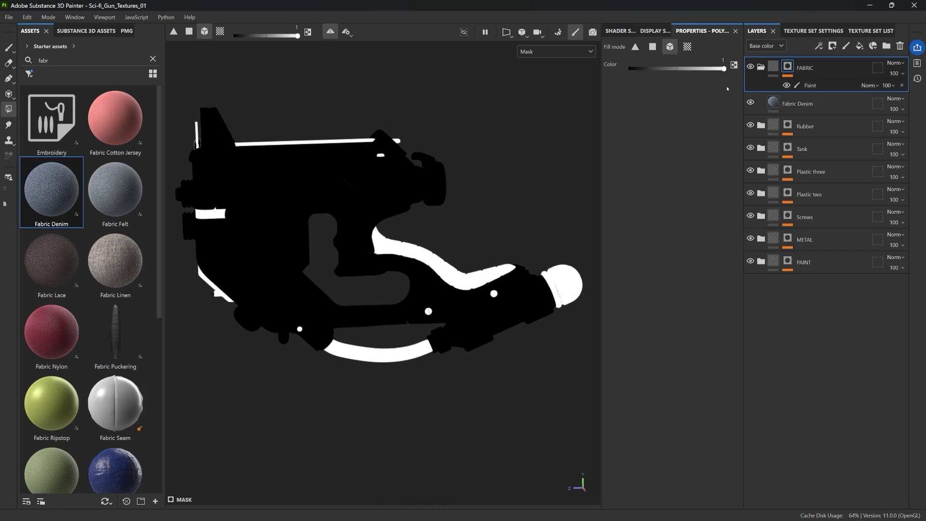
click(826, 96)
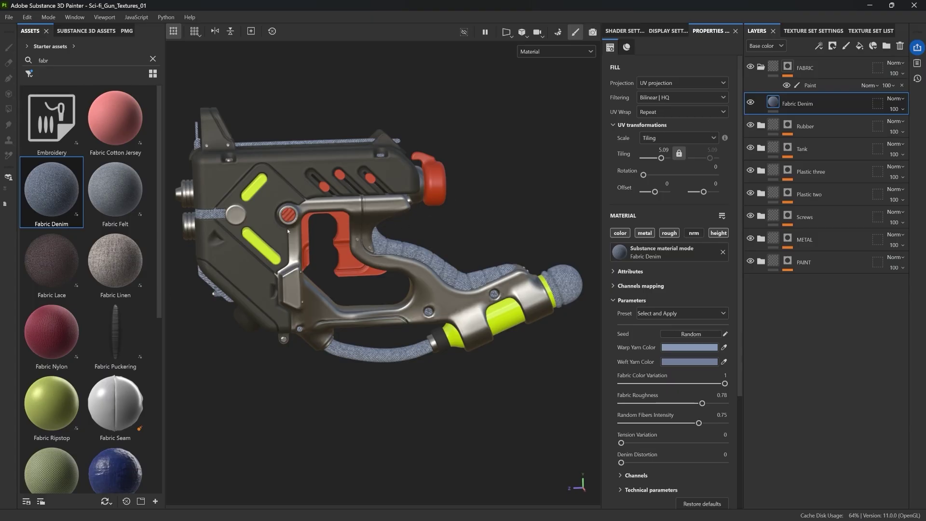
Search the assets for "metal", add Metal Polished inside the FABRIC folder, and delete the Fabric Denim layer.
double_click(88, 59)
text(mate)
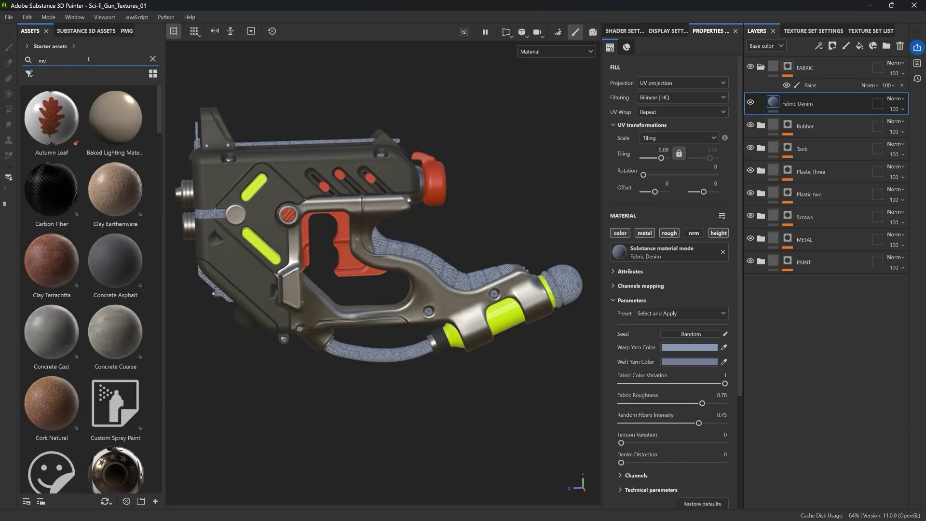
text(tal)
drag(115, 191, 811, 72)
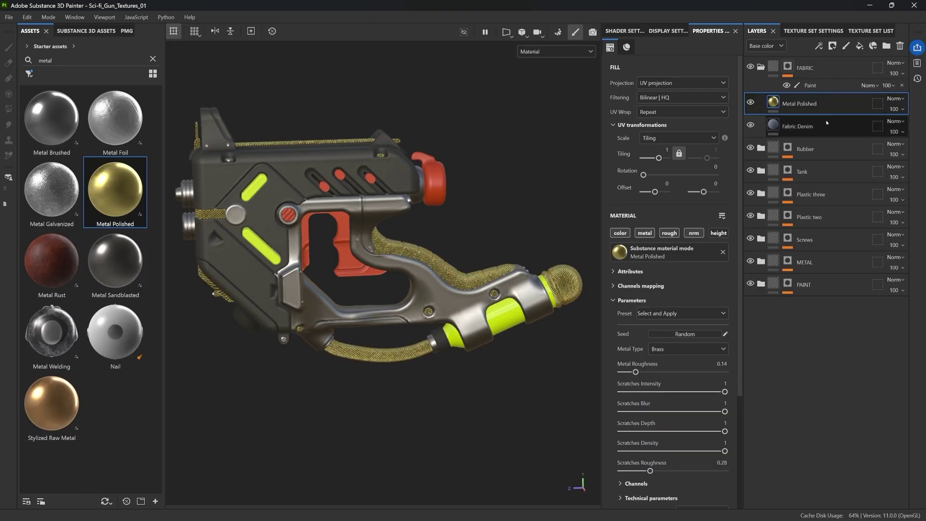
key(Delete)
alt+drag(521, 169, 531, 203)
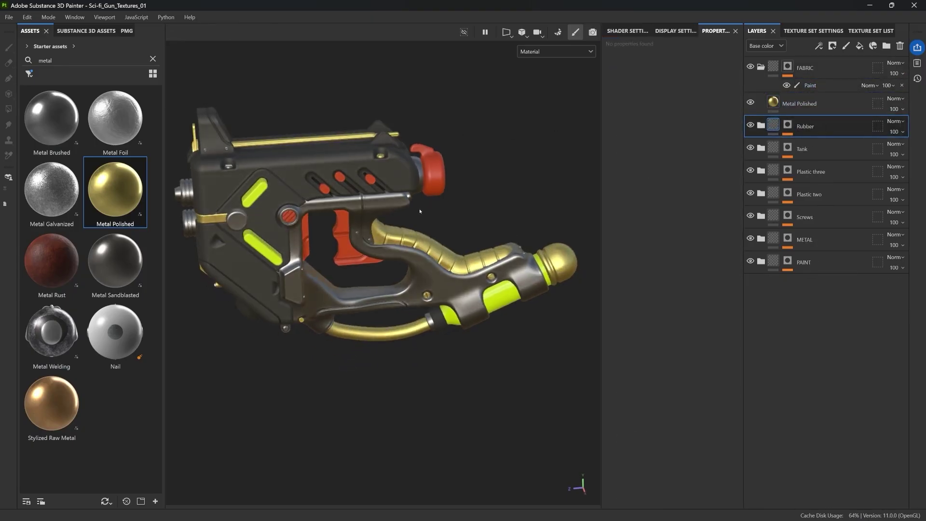
alt+drag(419, 208, 256, 192)
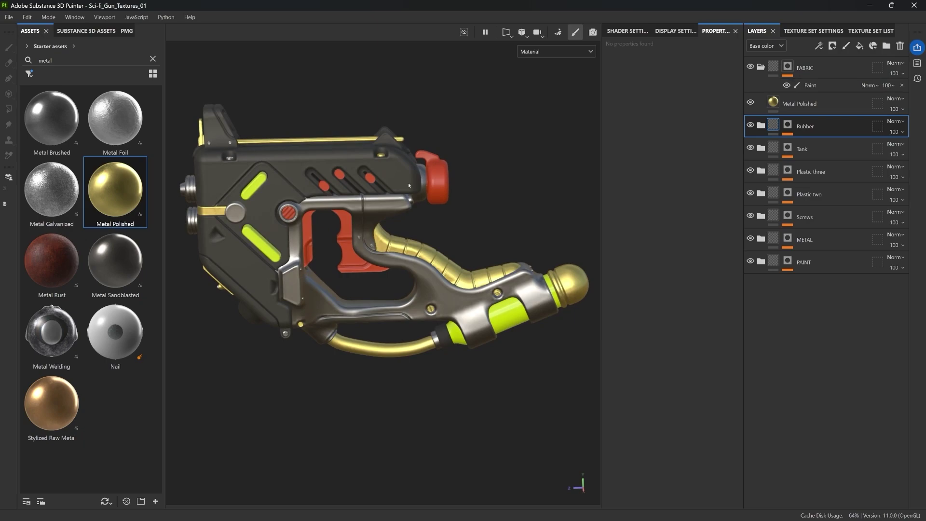
Add Metal Rust above Metal Polished in the FABRIC folder and give the folder a teal-green colour label.
mouse_move(51, 263)
mouse_down()
mouse_move(813, 93)
mouse_move(823, 81)
mouse_up()
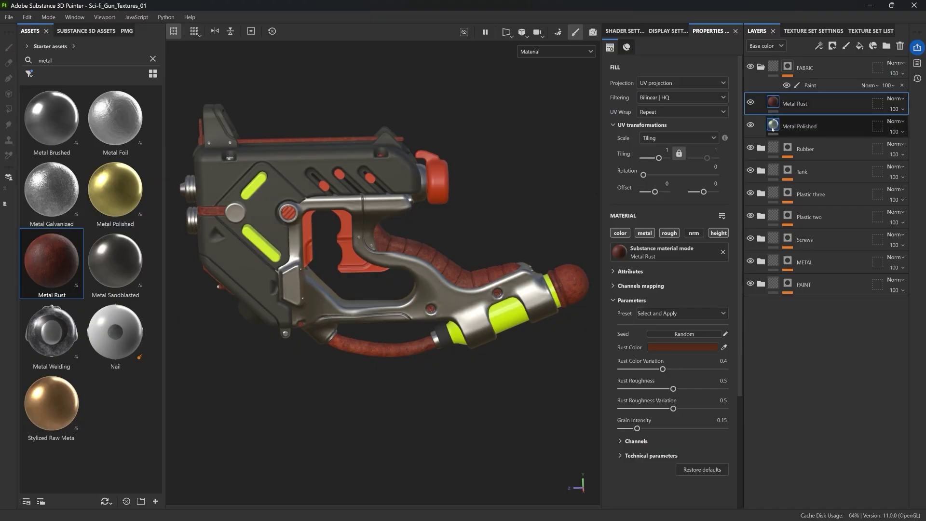
click(788, 65)
right_click(787, 63)
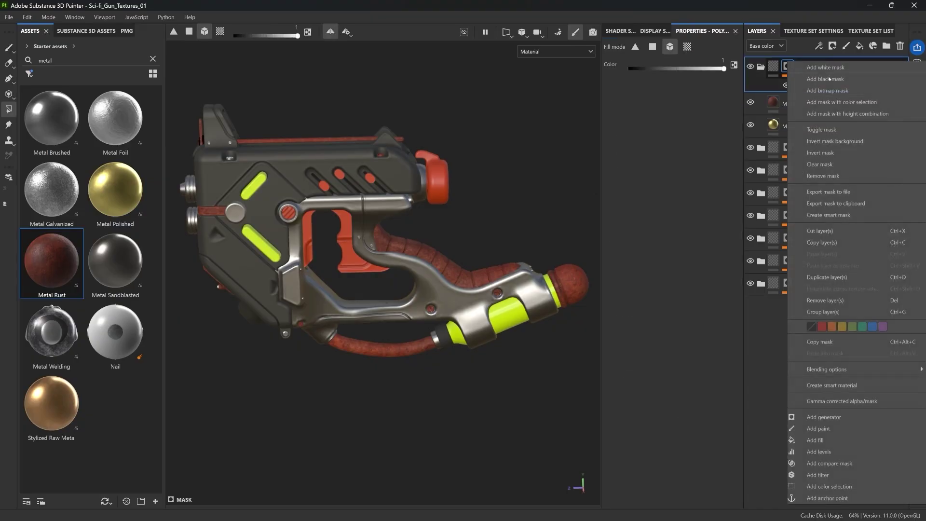
click(862, 326)
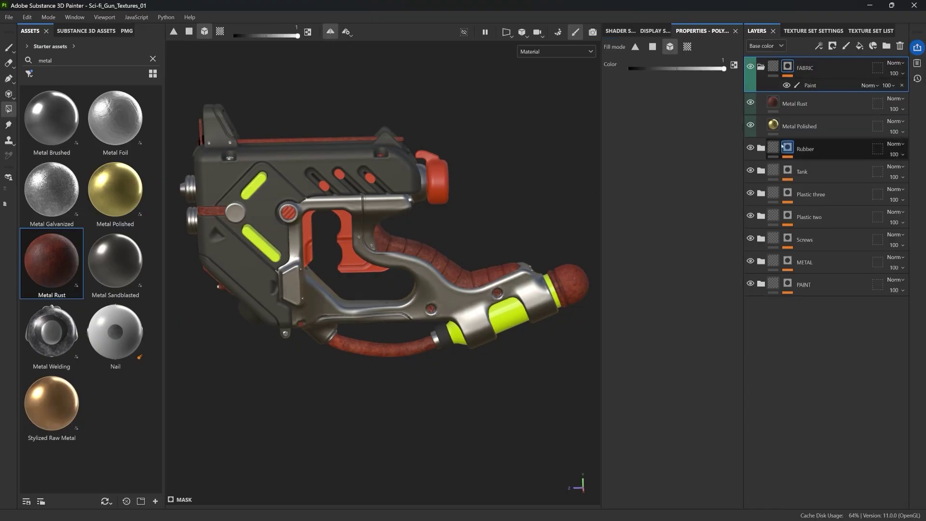
Give the Metal Rust layer a black mask and add a paint effect to that mask.
click(793, 107)
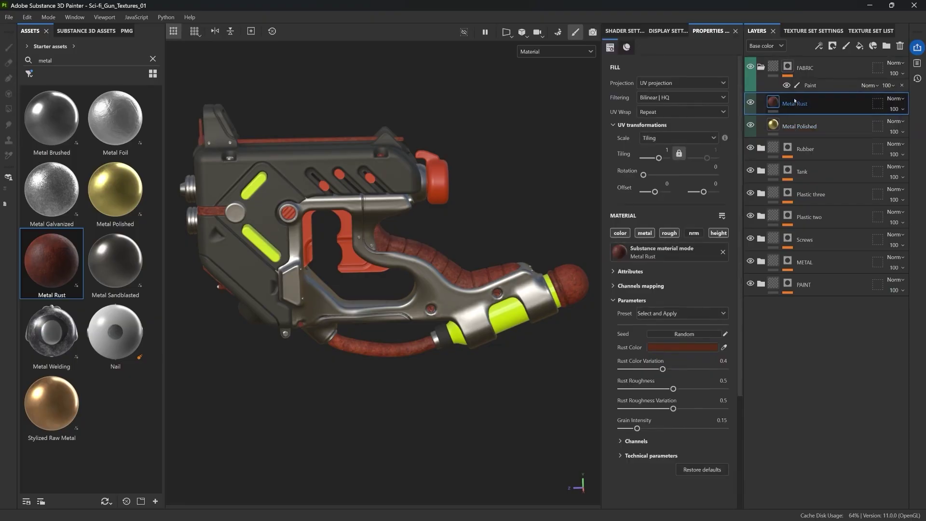
click(833, 46)
click(841, 71)
click(819, 46)
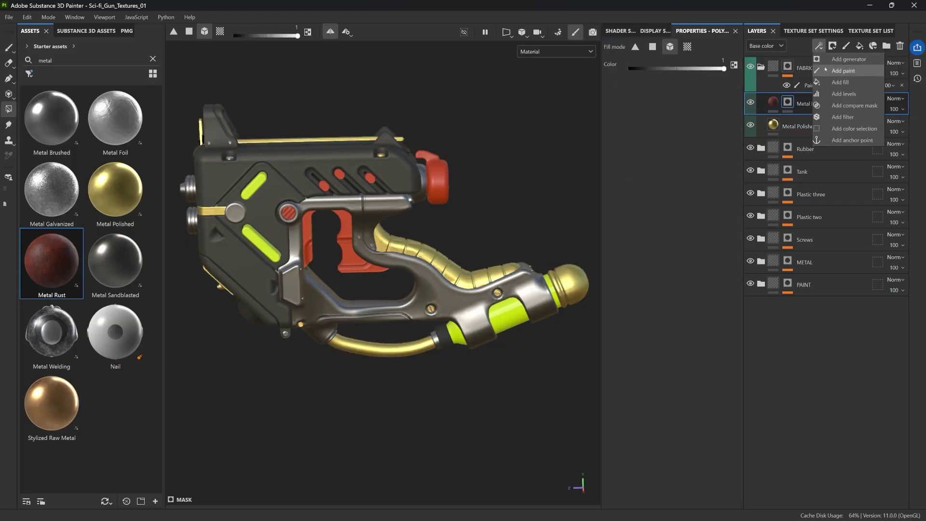
click(849, 71)
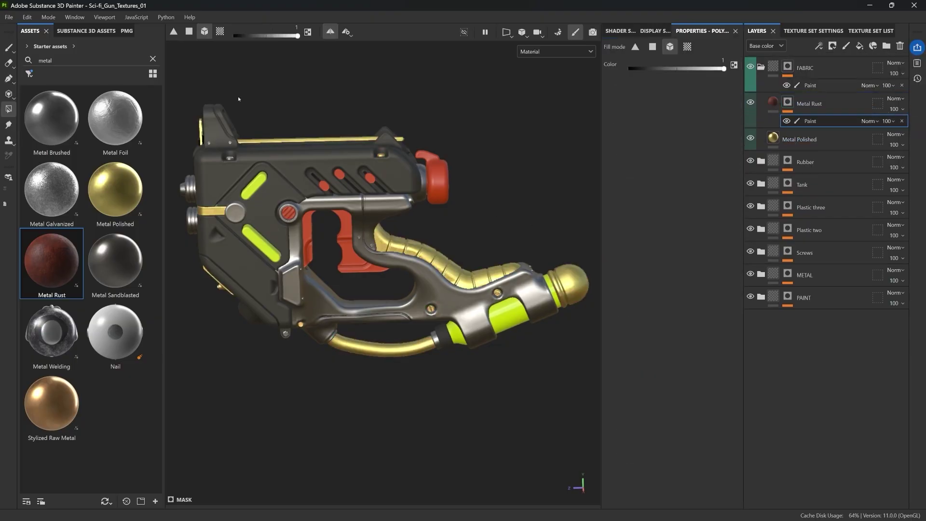
Brush patches of rust onto the grip, the lower hose, the end cap and the top strip in the Metal Rust mask.
key(1)
mouse_move(410, 249)
mouse_down()
mouse_move(436, 268)
mouse_move(514, 278)
mouse_up()
drag(435, 339, 410, 348)
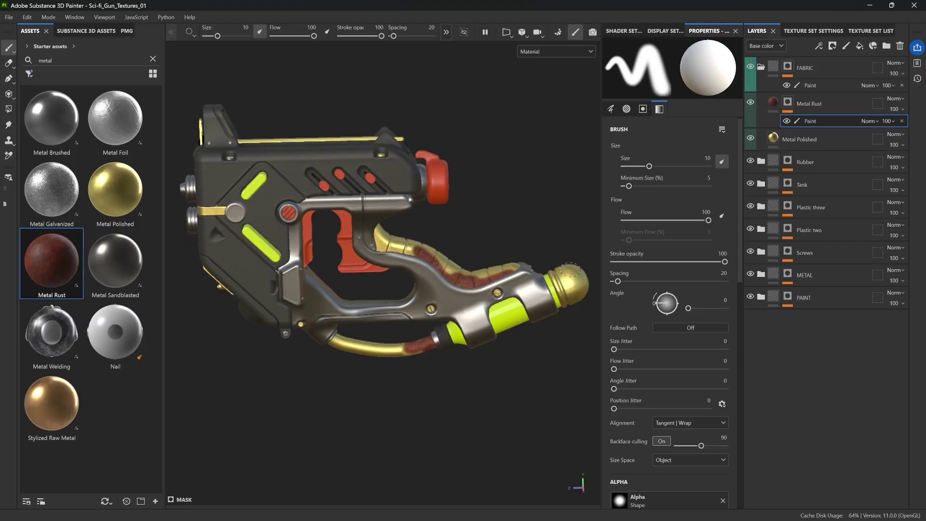
drag(573, 273, 562, 295)
drag(345, 142, 346, 122)
drag(284, 138, 222, 157)
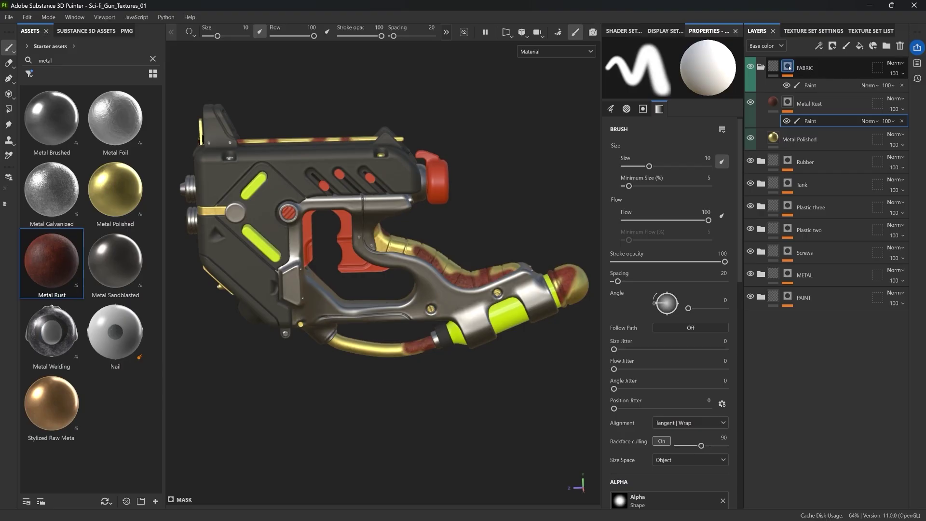
Preview the FABRIC folder's mask and delete the FABRIC folder with all its contents.
alt+click(788, 67)
click(826, 85)
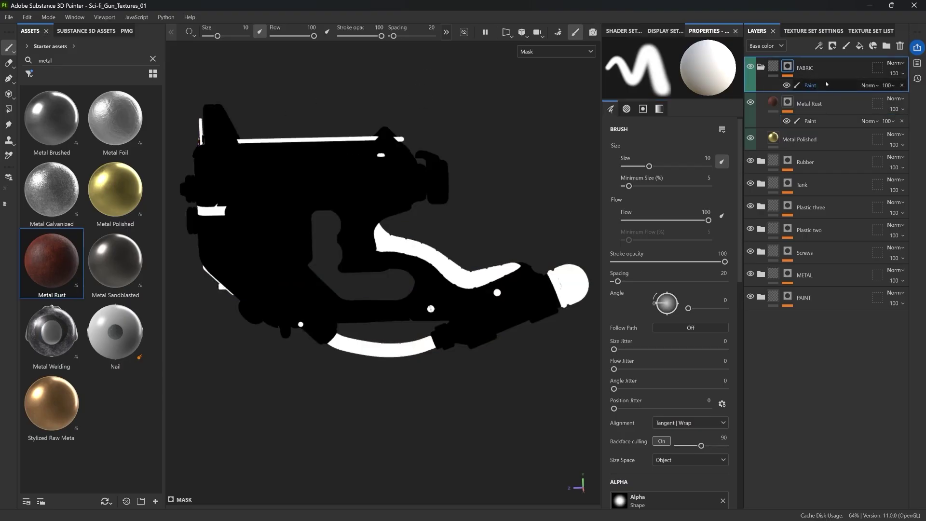
click(821, 62)
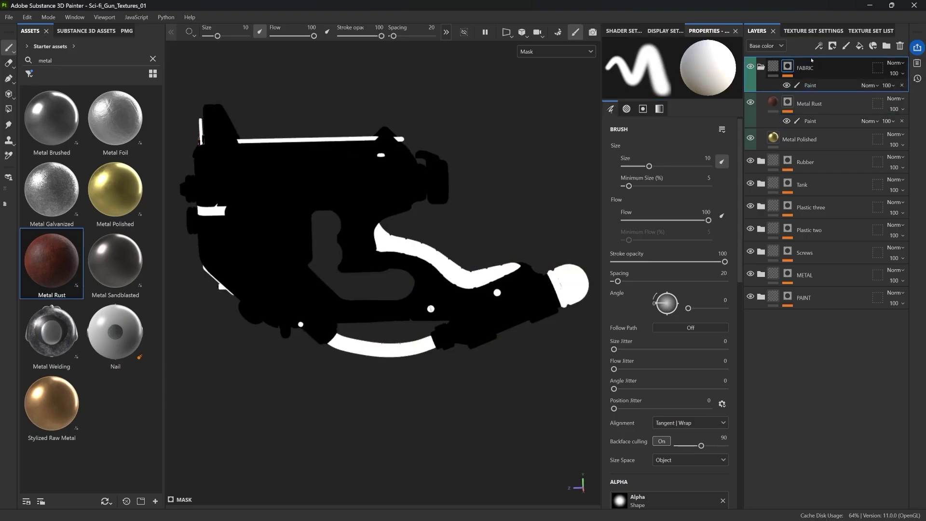
key(Delete)
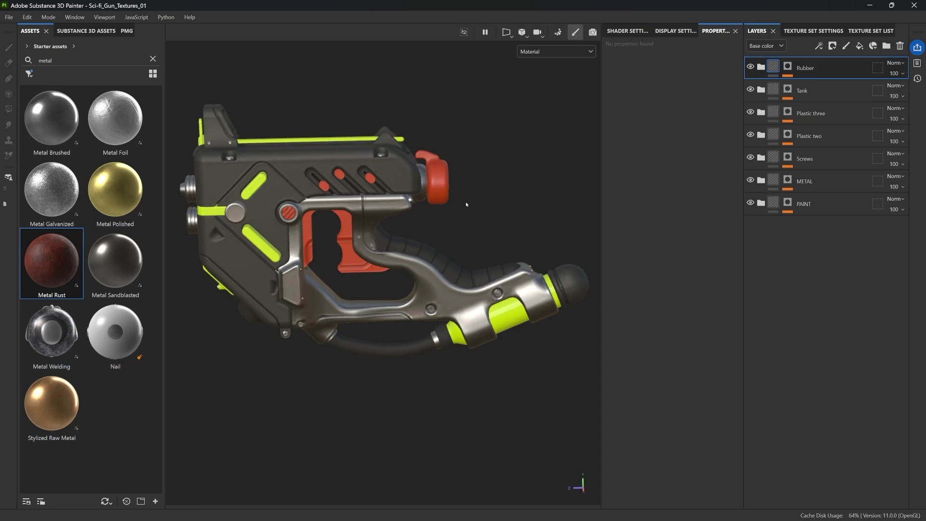
alt+drag(467, 205, 429, 195)
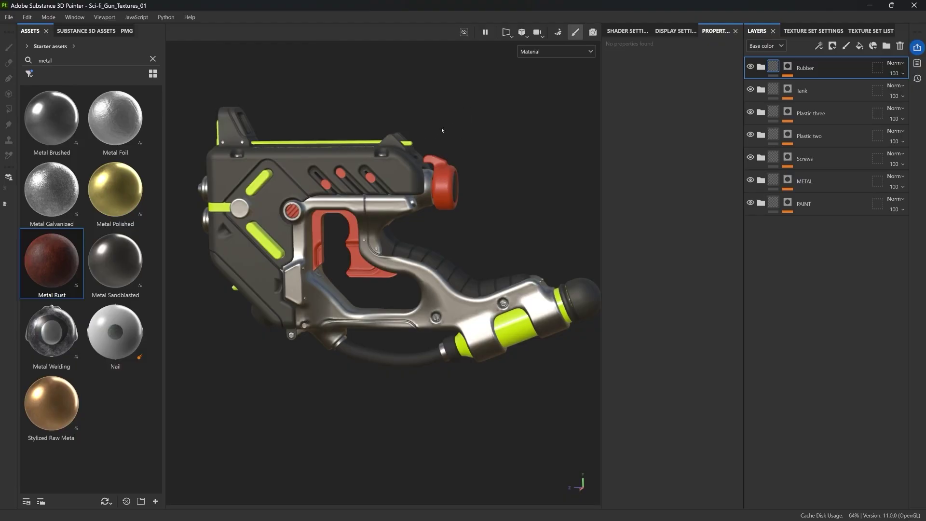
Try mesh-filling the metal grip frame and the red front cap into the Rubber folder's mask, and undo both fills.
click(788, 67)
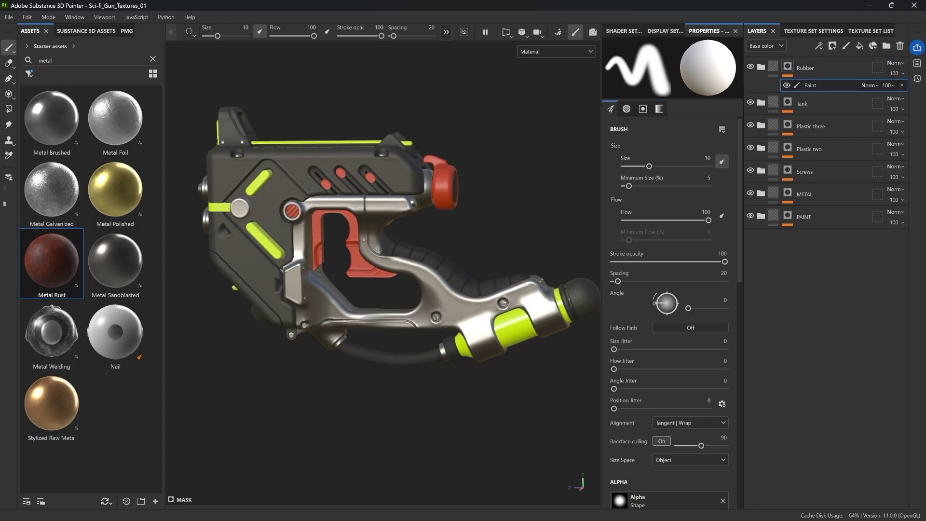
click(8, 109)
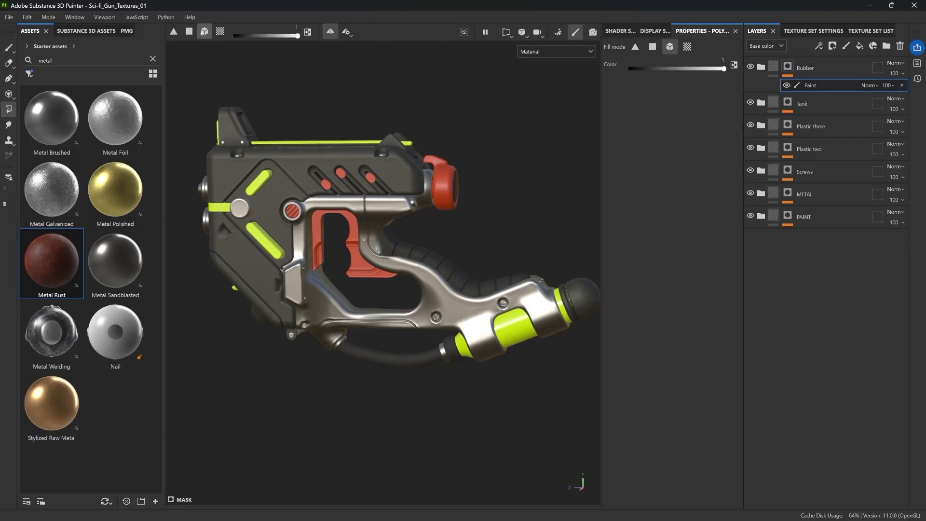
click(432, 279)
click(444, 183)
key(ctrl+z)
key(ctrl+z)
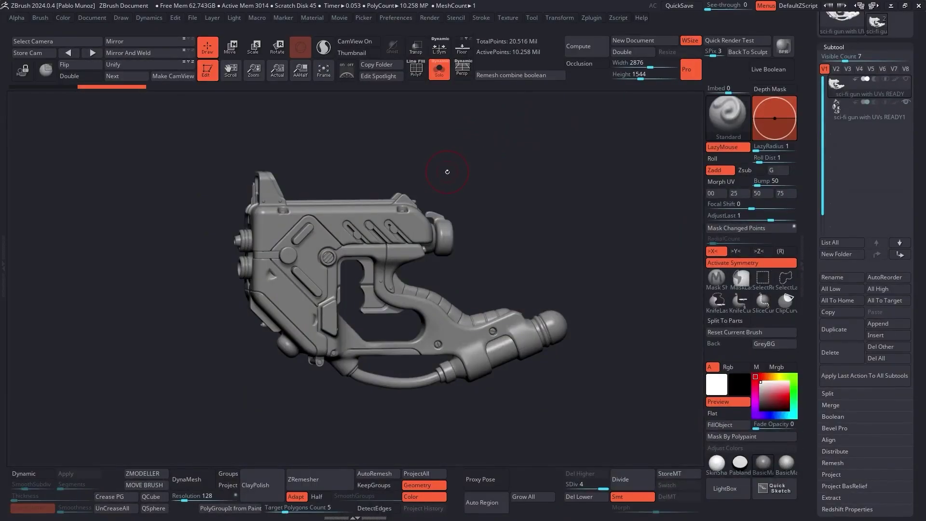
Switch to ZBrush, display the gun's polygroup wireframe and lower its subdivision level to 1.
mouse_move(463, 165)
mouse_down()
mouse_move(527, 190)
mouse_move(401, 207)
mouse_move(553, 272)
mouse_move(560, 233)
mouse_up()
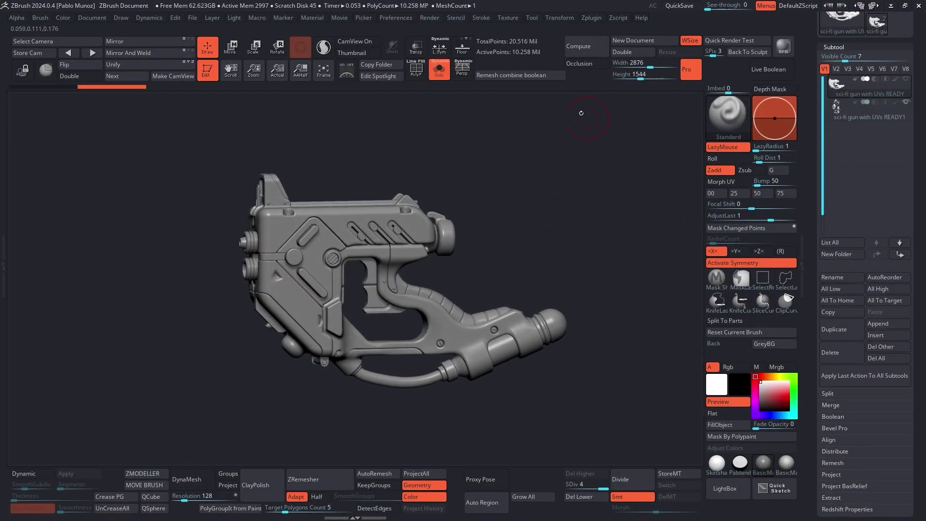
key(shift+f)
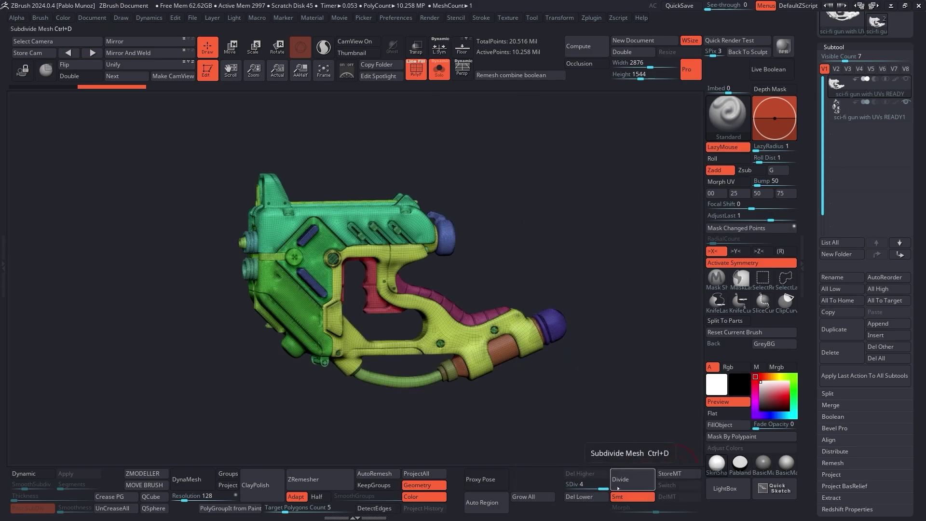
drag(601, 486, 554, 461)
drag(550, 207, 550, 191)
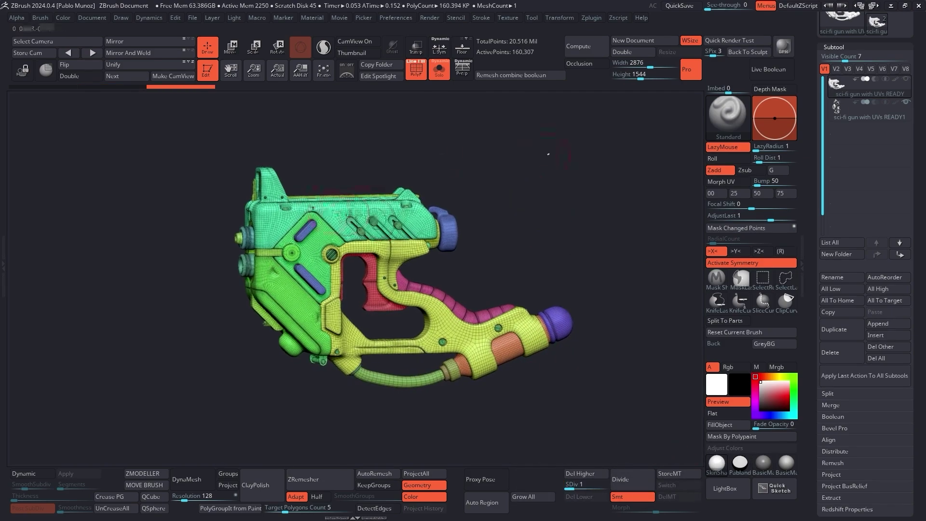
mouse_move(548, 153)
mouse_down()
mouse_move(472, 208)
mouse_move(248, 235)
mouse_up()
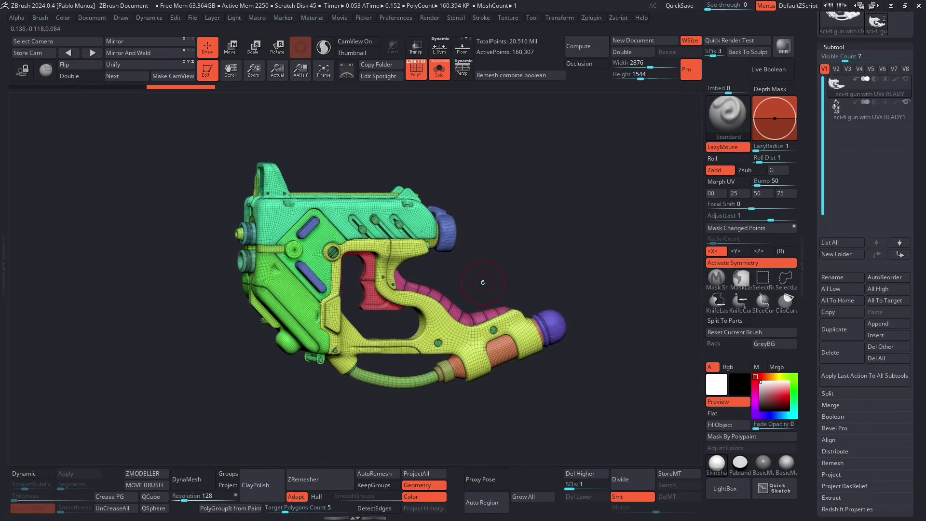
drag(483, 282, 385, 238)
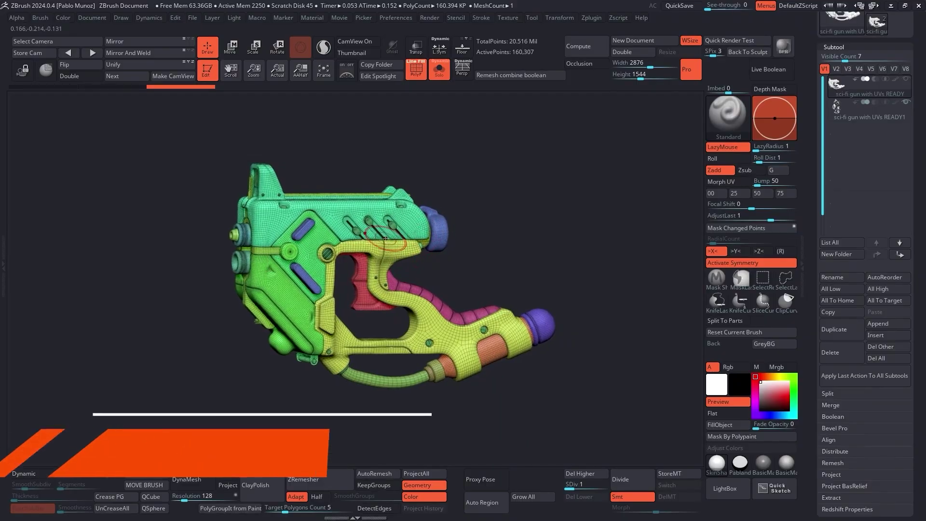
Isolate the upper body shell's polygroup and restore the visibility of the whole gun.
key(ctrl+shift)
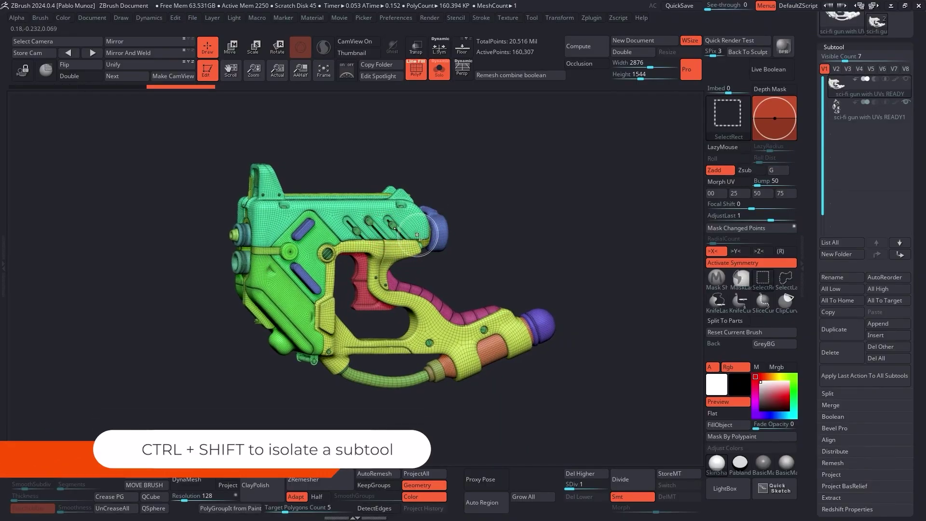
ctrl+shift+click(417, 235)
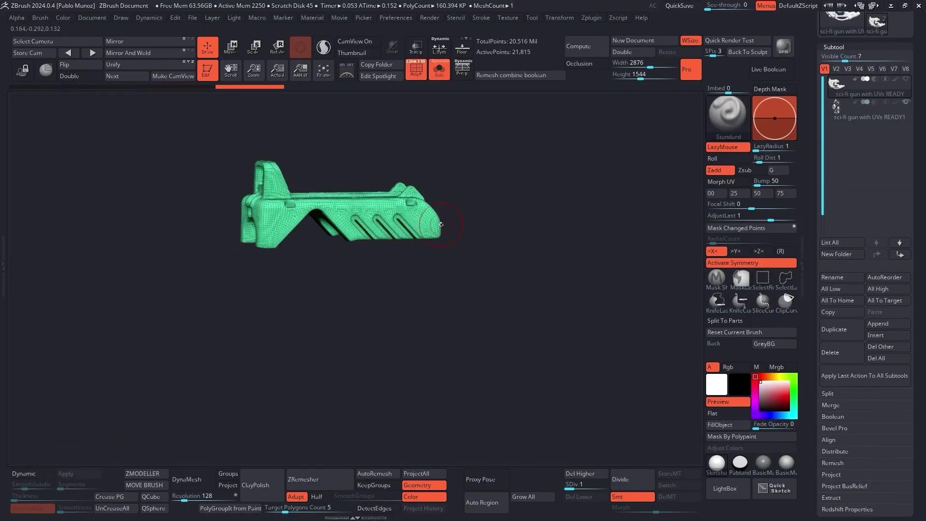
mouse_move(441, 224)
mouse_down()
mouse_move(496, 207)
mouse_move(526, 218)
mouse_up()
ctrl+shift+click(526, 218)
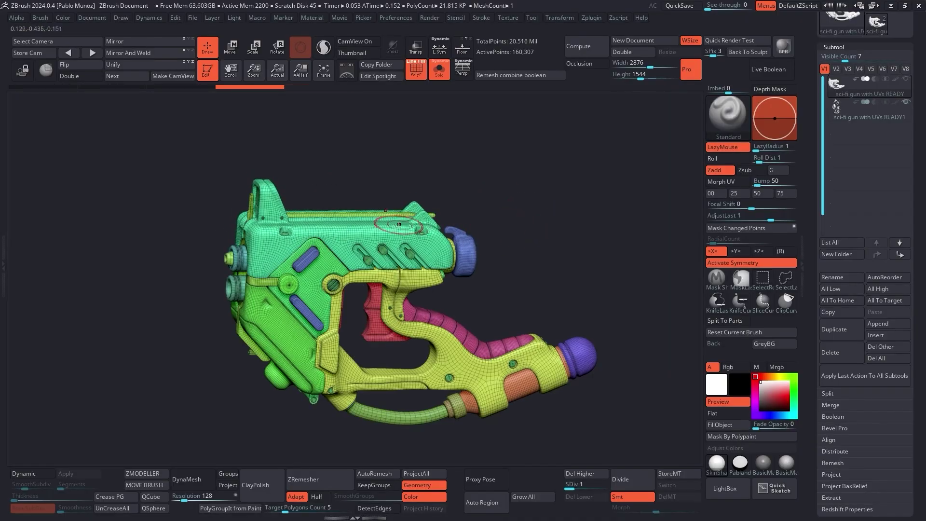
Examine the polygroups on the assembled gun and turn off the polygroup wireframe display.
drag(366, 241, 355, 263)
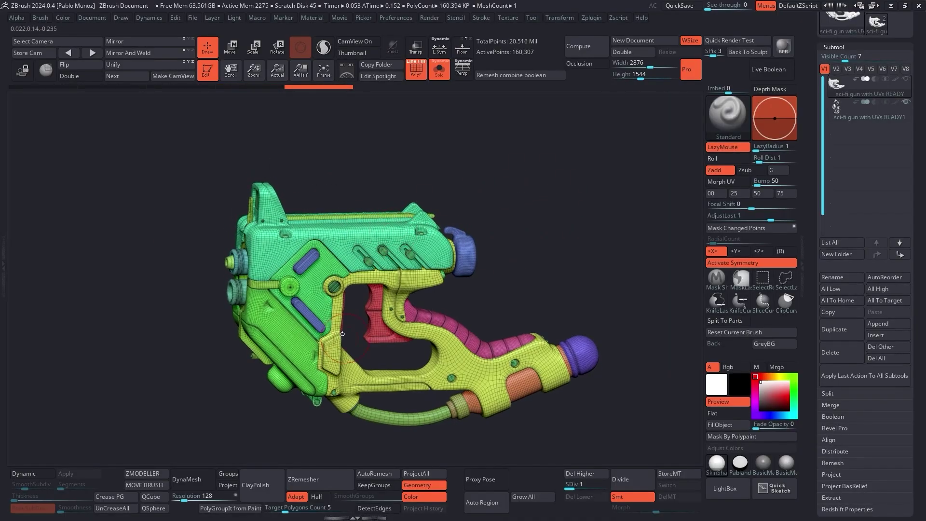
drag(342, 333, 409, 294)
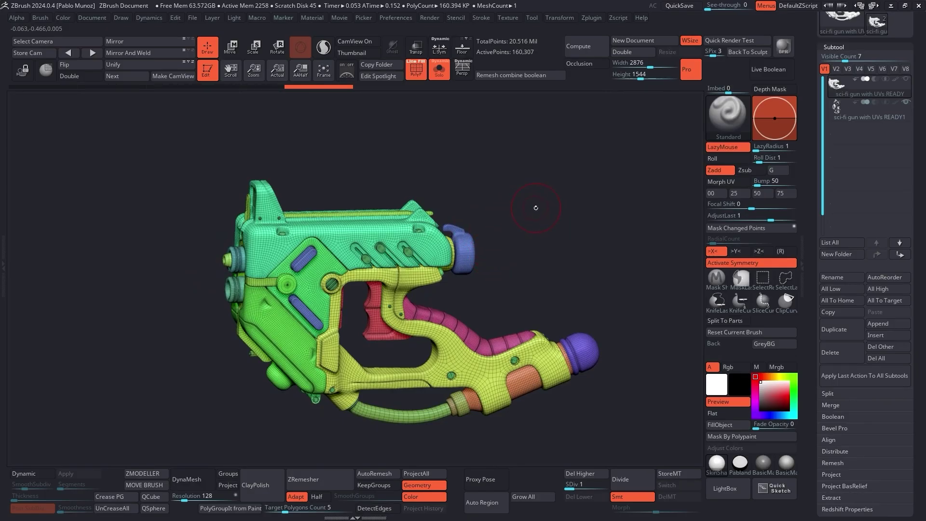
ctrl+right_drag(536, 208, 574, 230)
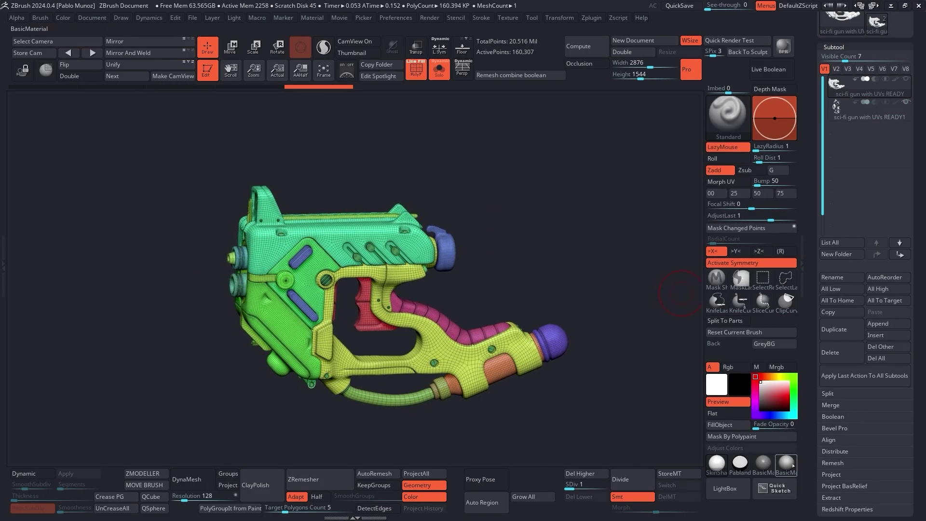
click(416, 69)
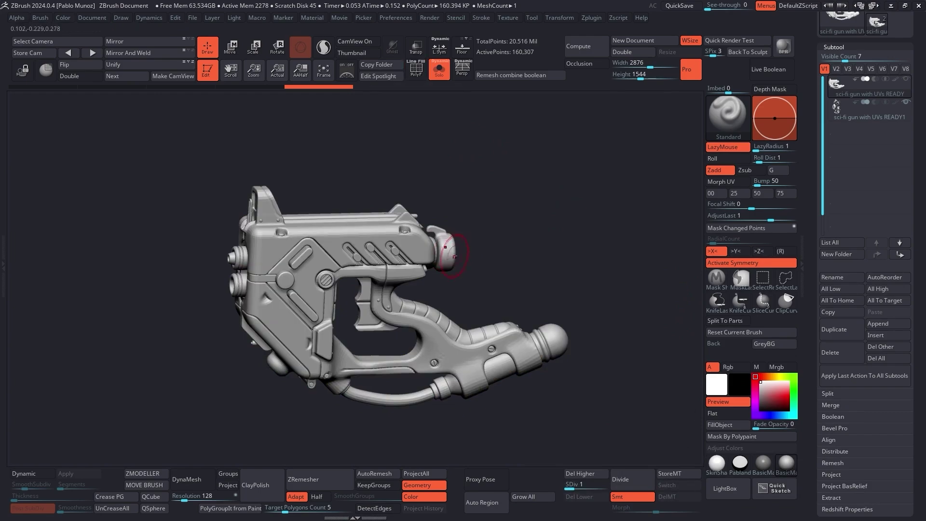
ctrl+right_drag(292, 227, 346, 296)
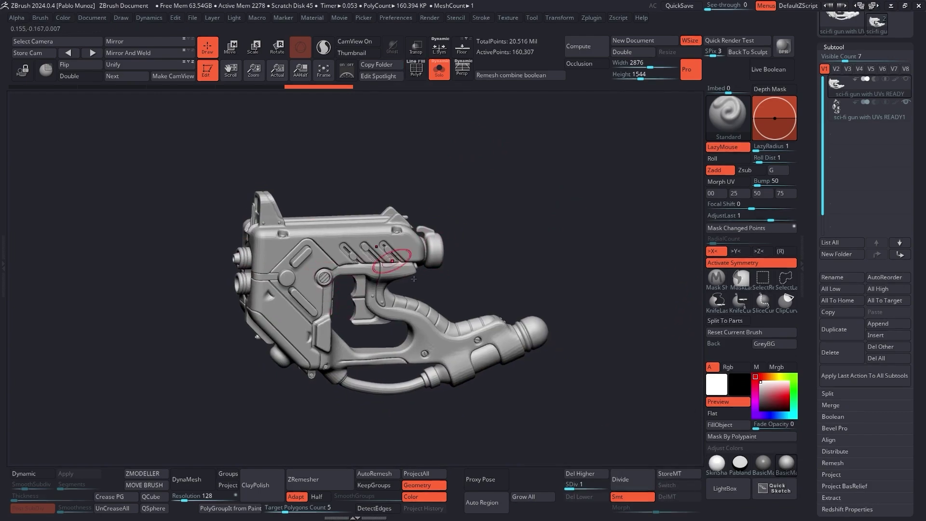
ctrl+right_drag(387, 264, 416, 304)
mouse_move(885, 117)
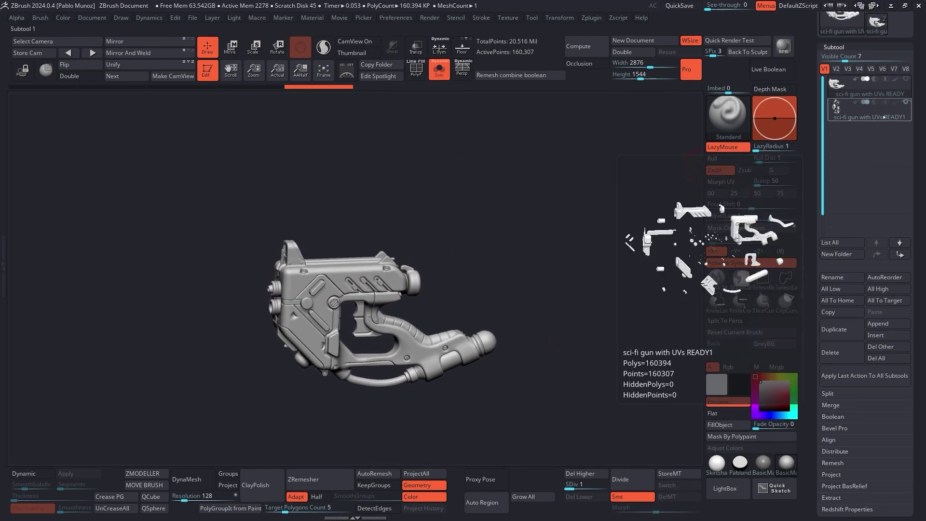
Isolate the upper body shell and mask the rest of the gun around it.
ctrl+shift+click(355, 270)
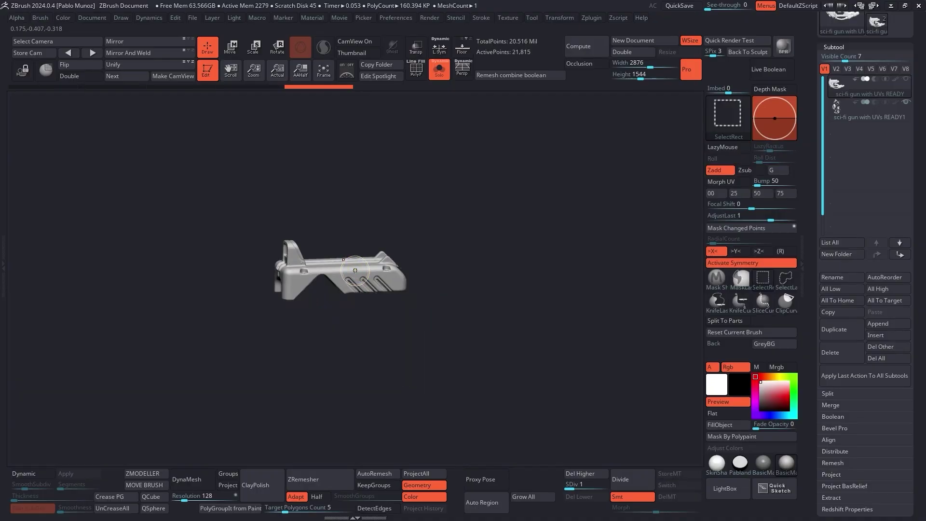
ctrl+shift+click(514, 223)
ctrl+click(483, 213)
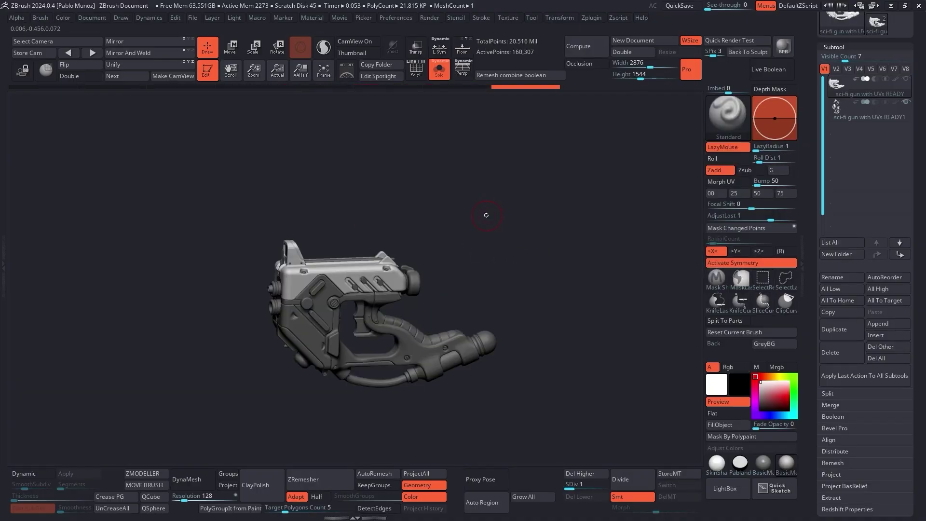
Raise the unmasked upper shell above the gun, undo the move and clear the mask.
key(w)
drag(384, 259, 384, 183)
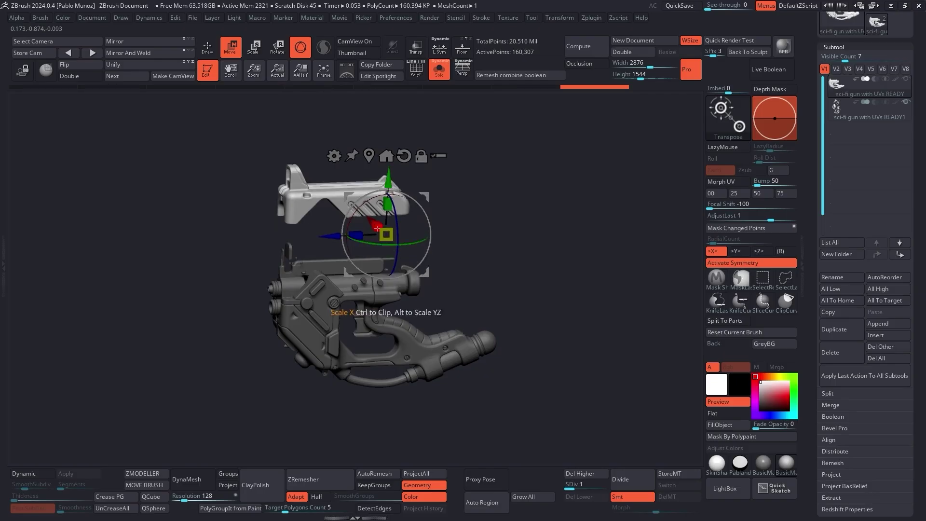
key(ctrl+z)
key(q)
ctrl+click(687, 154)
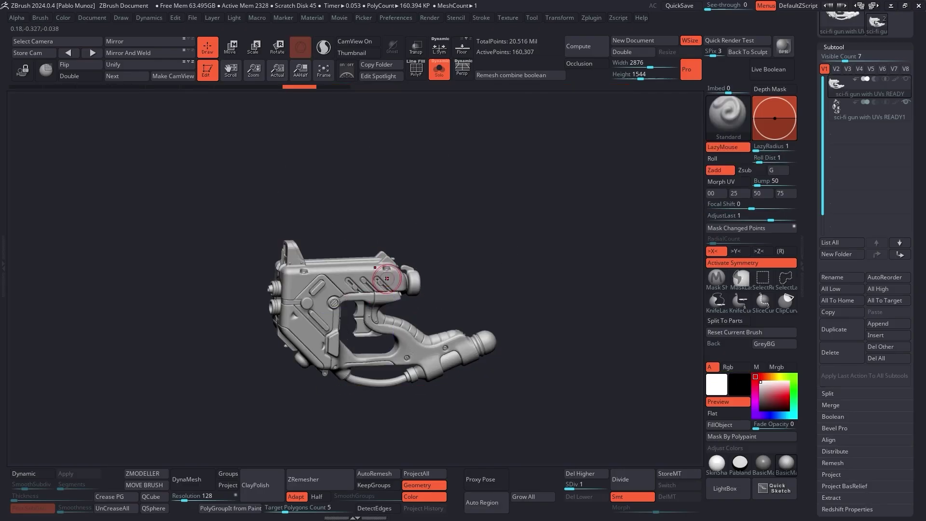
View the separated parts in the sci-fi gun with UVs READY1 subtool and return to the assembled sci-fi gun with UVs READY subtool.
click(871, 117)
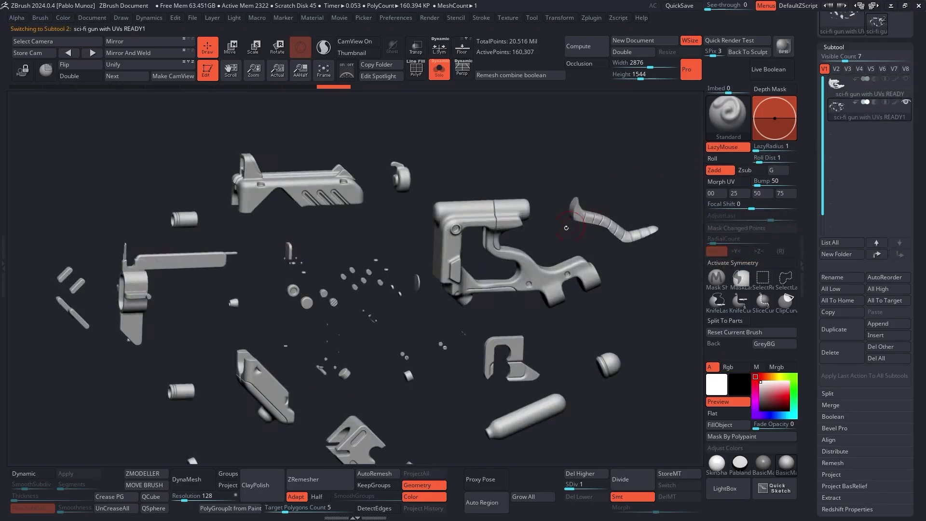
mouse_move(514, 254)
right_down()
mouse_move(432, 256)
mouse_move(392, 218)
mouse_move(245, 222)
right_up()
right_drag(381, 244, 358, 210)
ctrl+right_drag(513, 153, 513, 152)
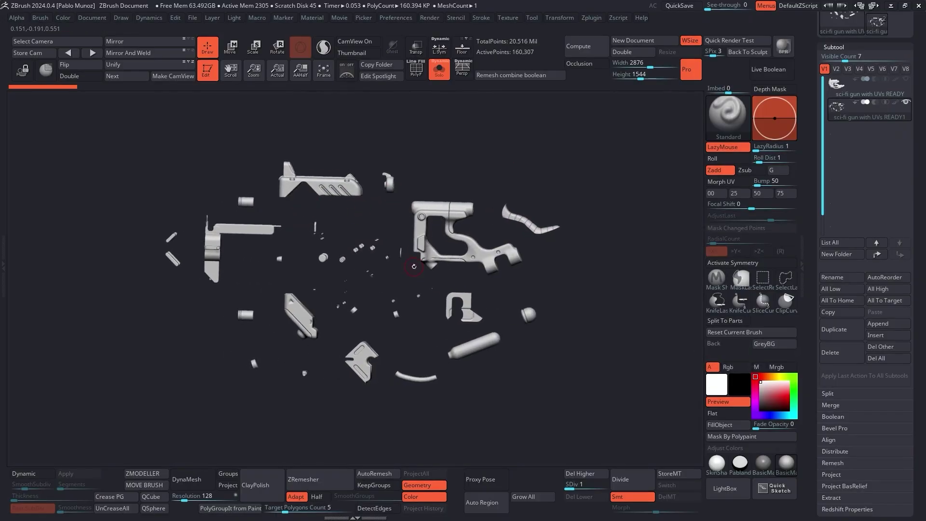
click(843, 88)
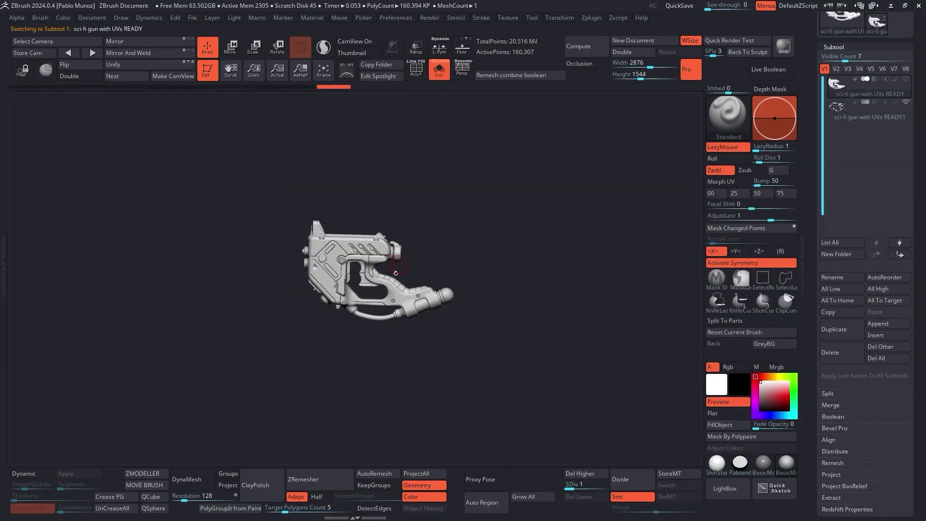
right_drag(342, 248, 435, 261)
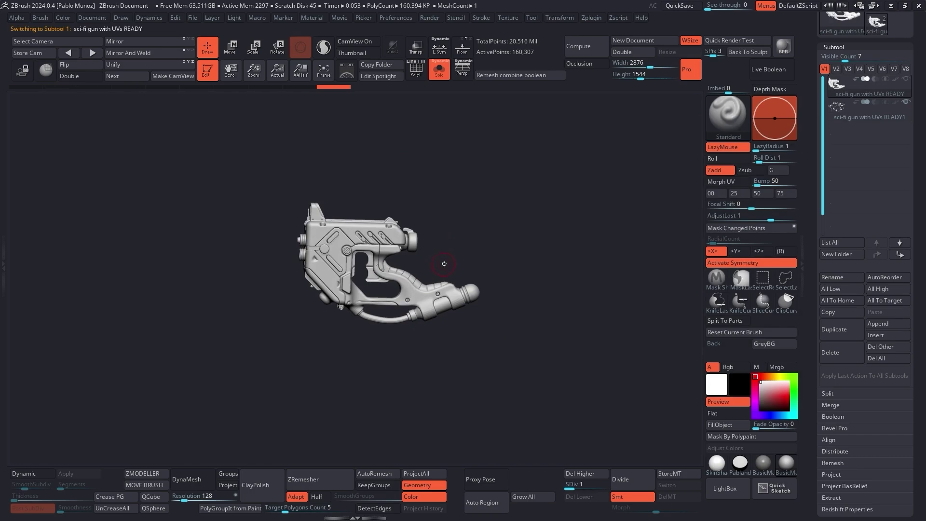